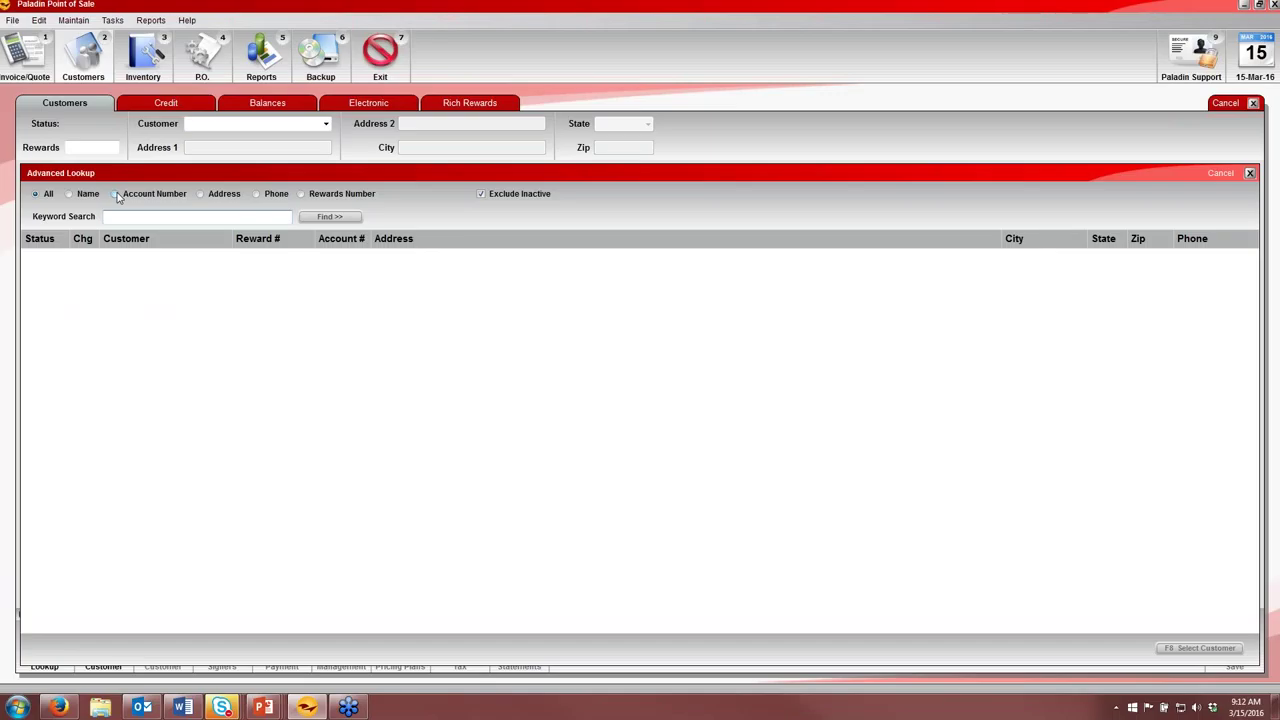
# Leave the customer lookup, open the advanced lookup for inventory items, and close it again
pyautogui.press('Escape')
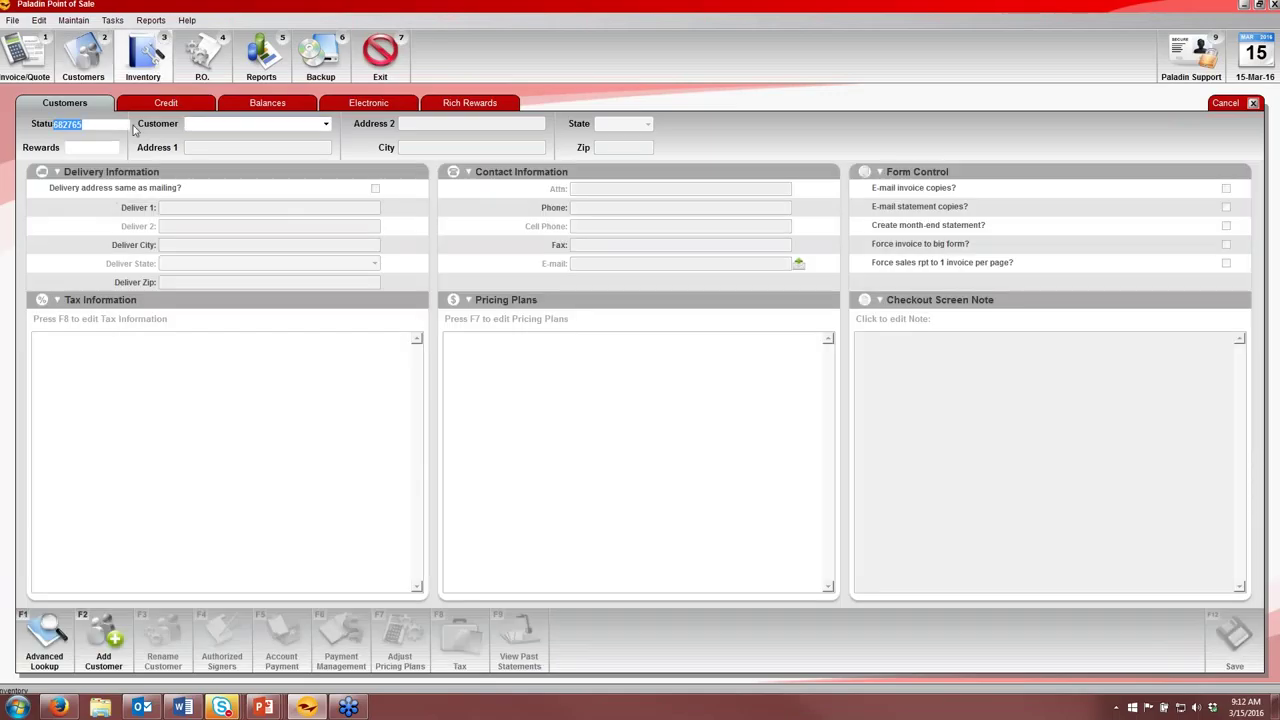
pyautogui.click(155, 65)
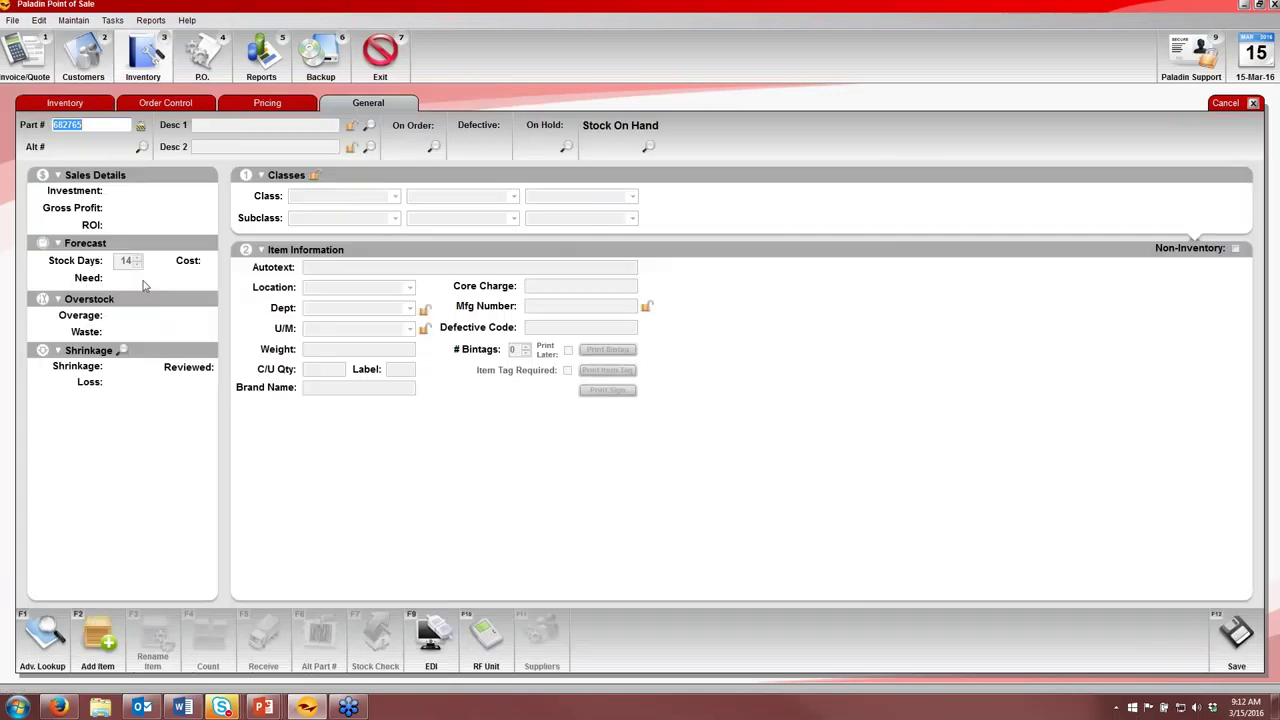
pyautogui.click(44, 640)
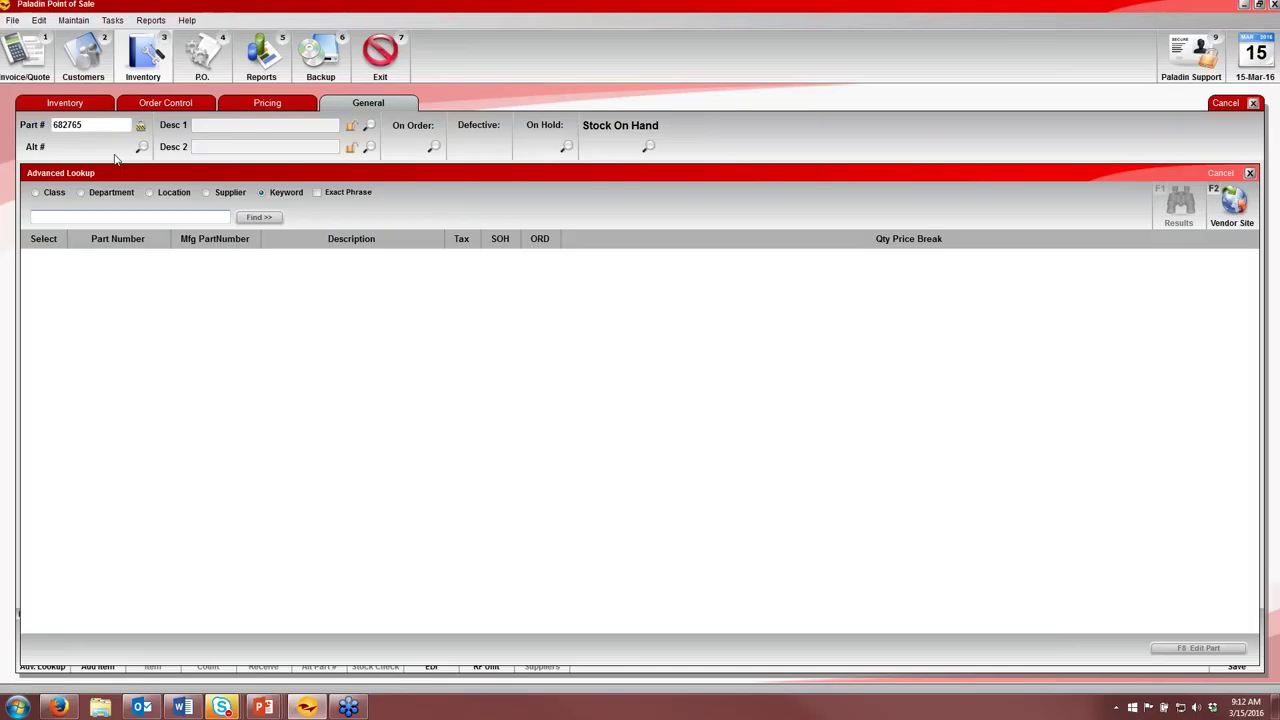
pyautogui.press('Escape')
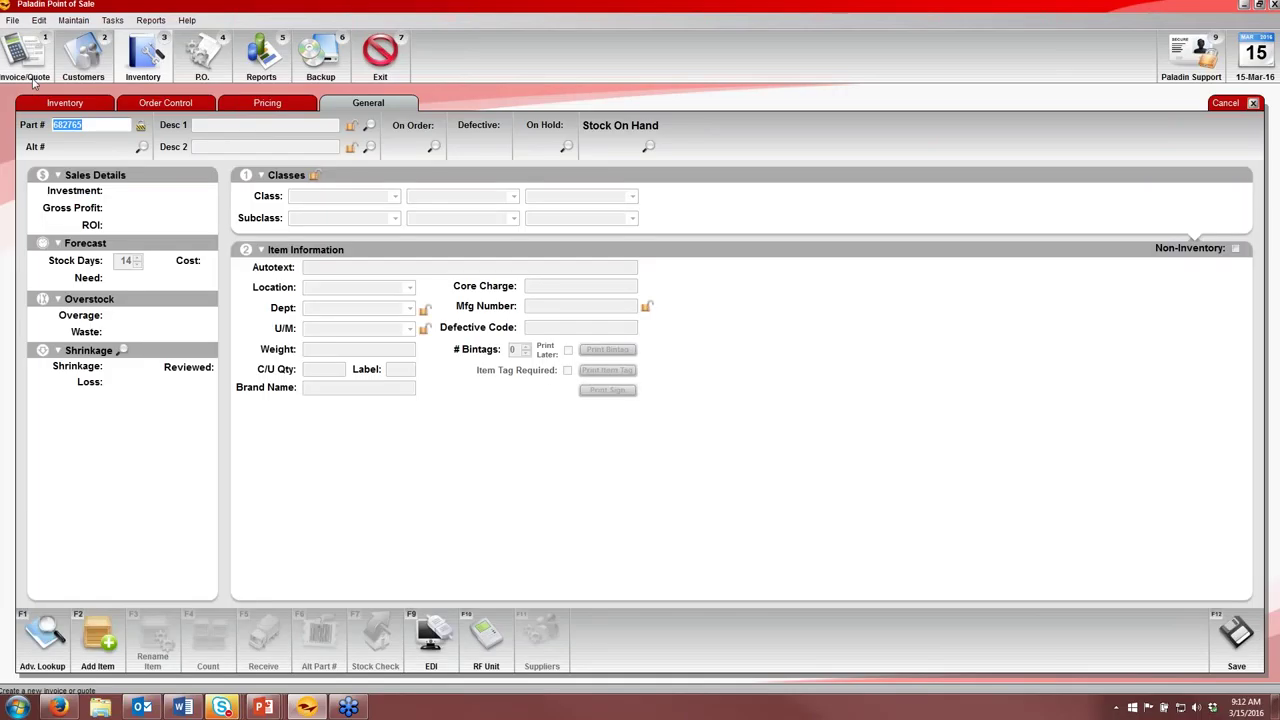
# Start a new invoice and search the inventory from its advanced lookup for the keywords "lit bat"
pyautogui.click(33, 80)
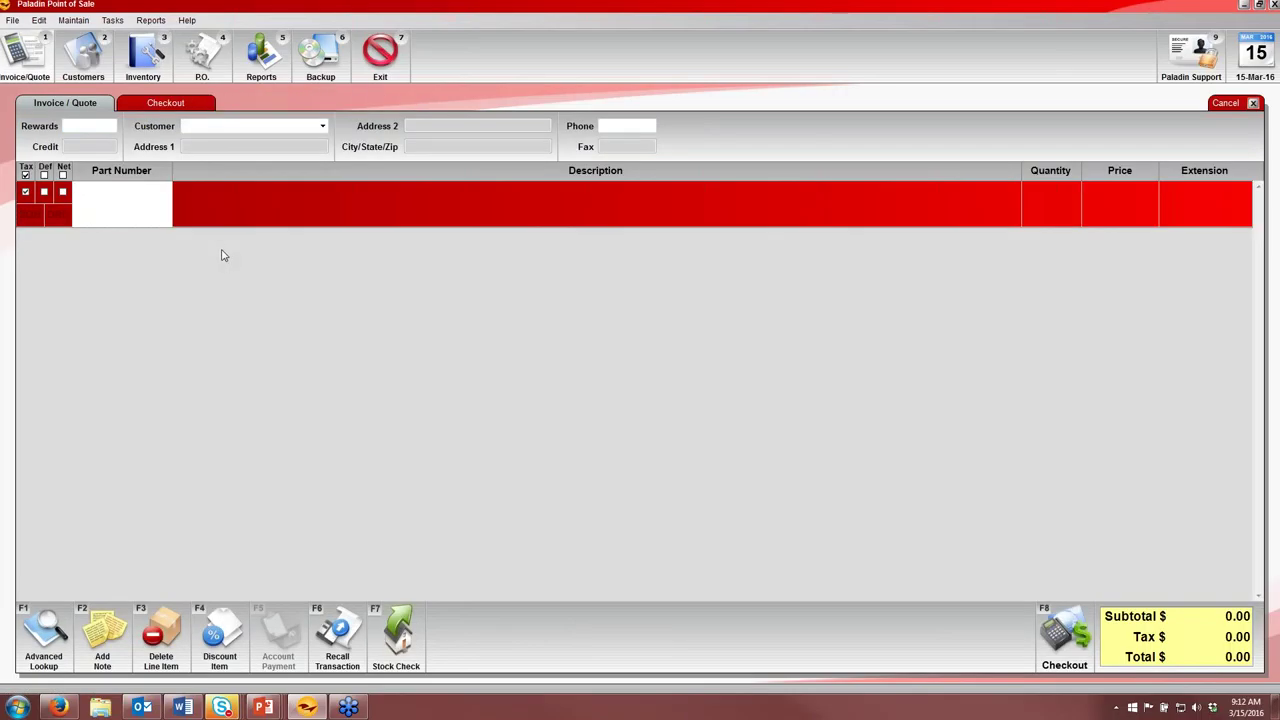
pyautogui.click(44, 640)
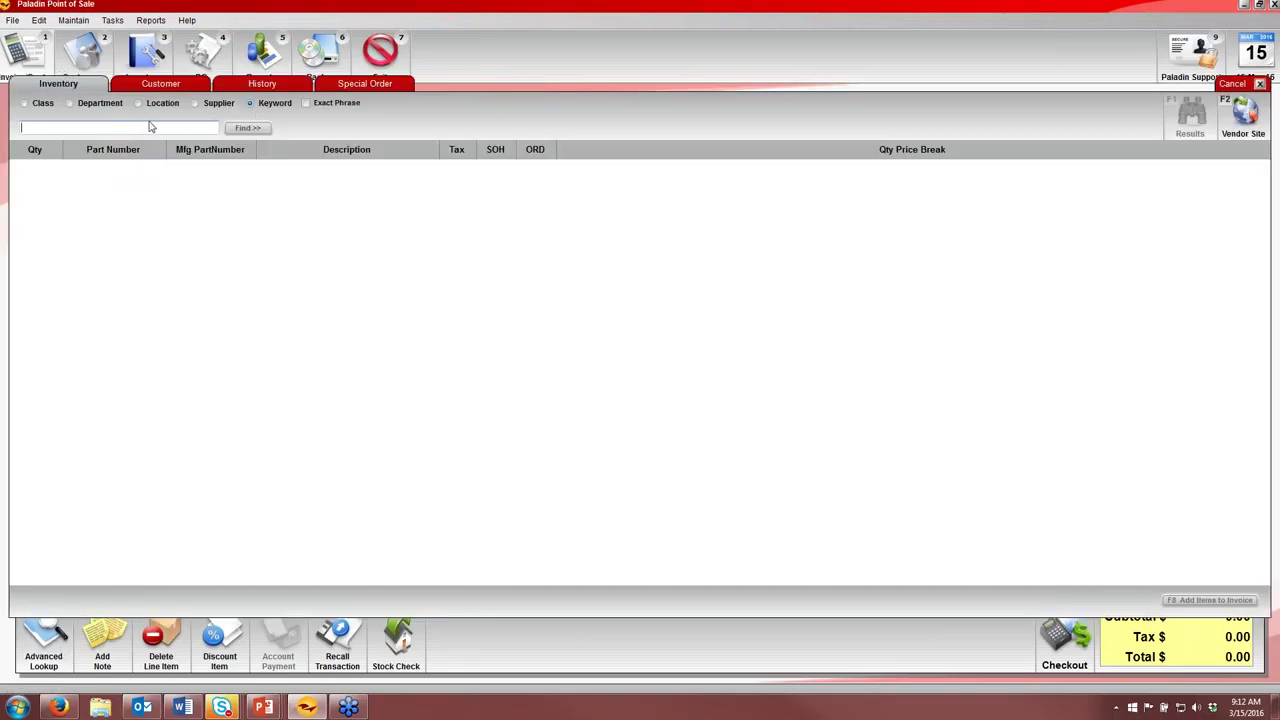
pyautogui.write('lit bat')
pyautogui.press('Return')
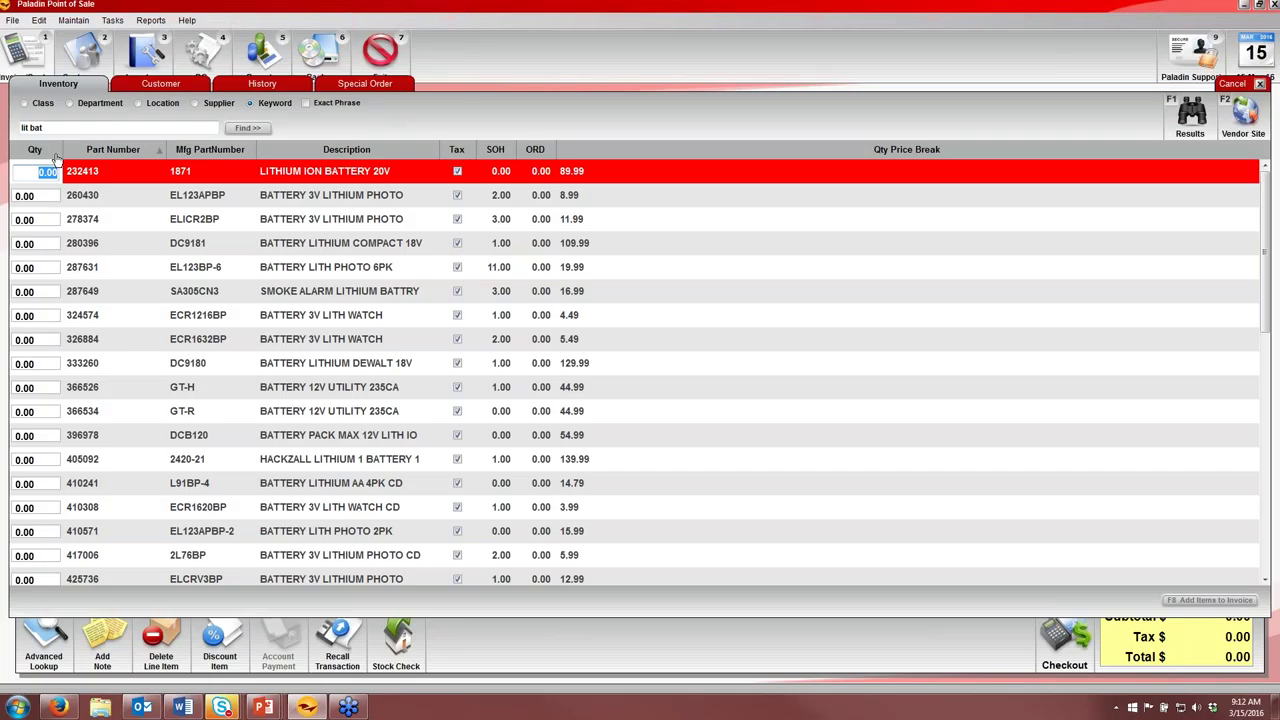
# Sort the lookup results by several columns, ending with Description, and examine the sorted item list
pyautogui.click(126, 150)
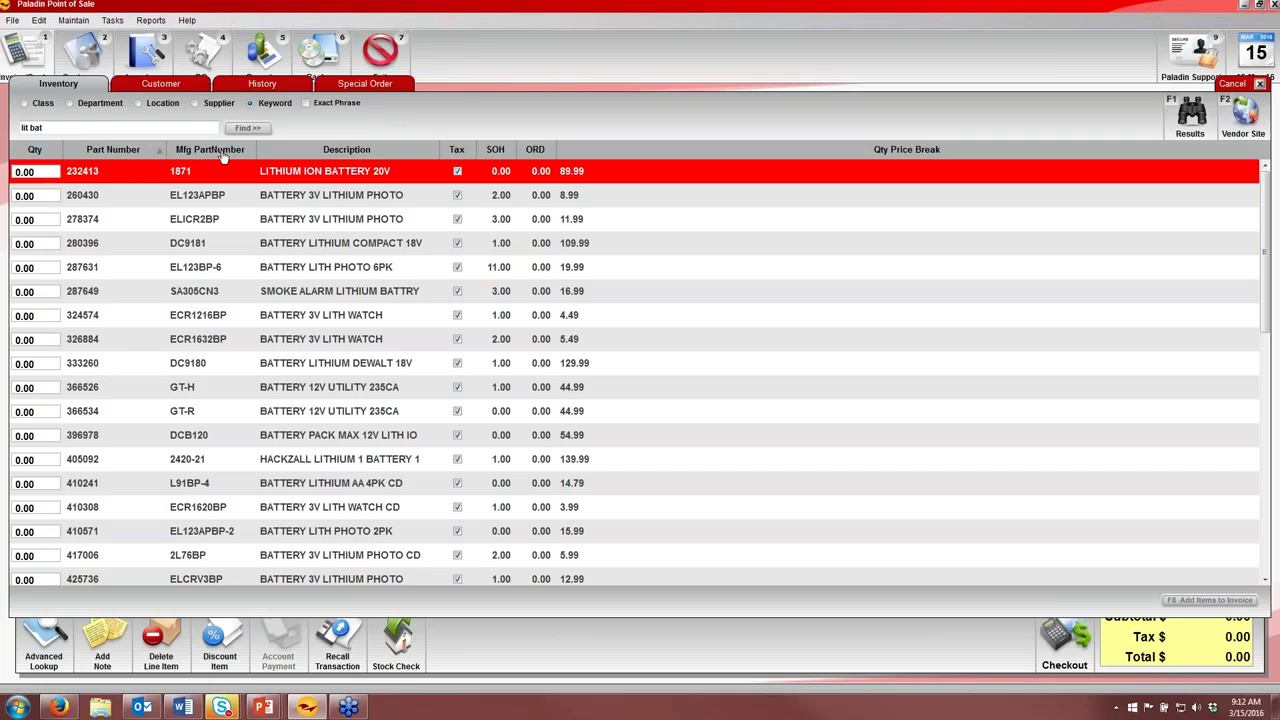
pyautogui.click(346, 149)
pyautogui.click(457, 149)
pyautogui.click(495, 149)
pyautogui.click(535, 149)
pyautogui.click(335, 152)
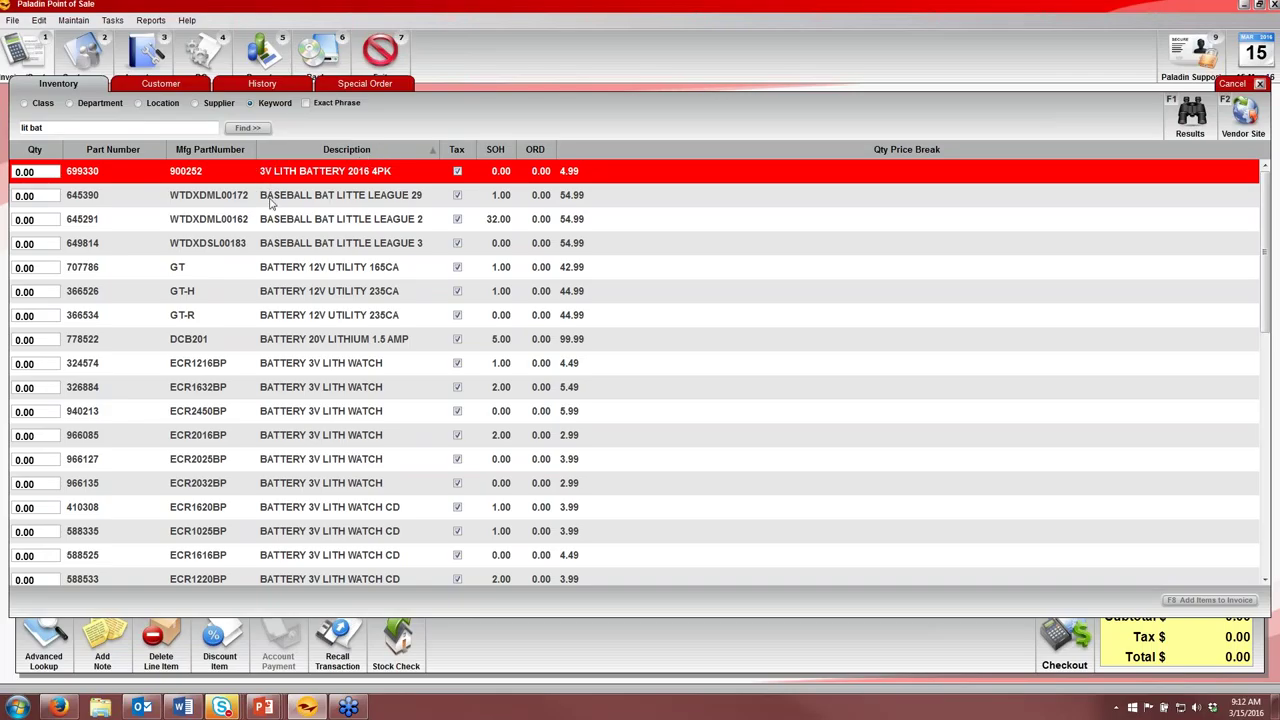
pyautogui.scroll(-6, 305, 520)
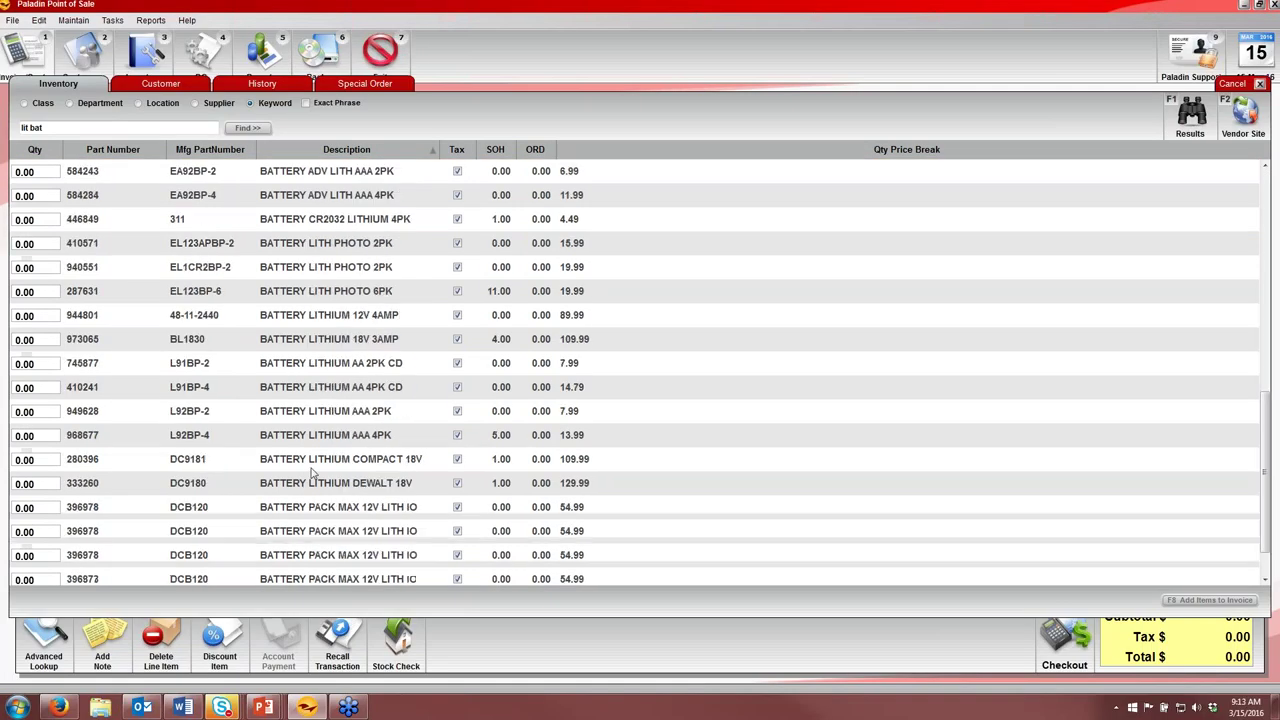
pyautogui.scroll(6, 263, 269)
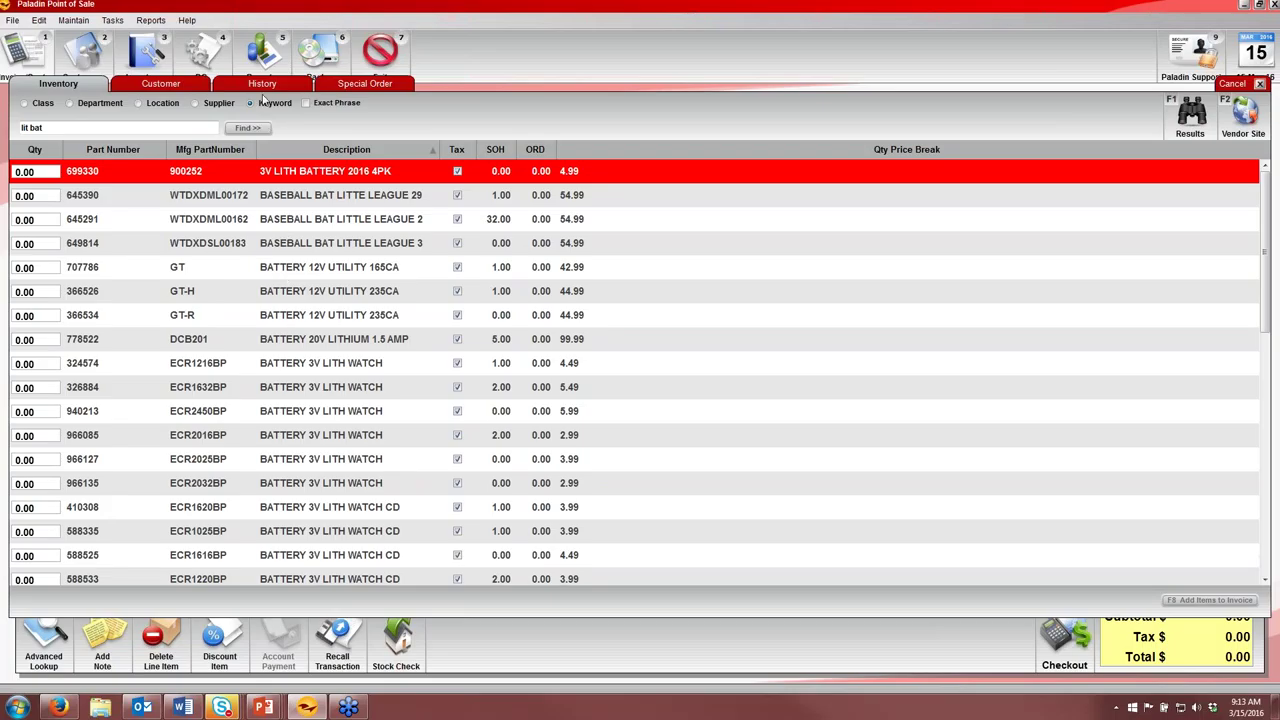
# Restrict the keyword search to exact phrases and search the inventory for "lithium"
pyautogui.click(305, 103)
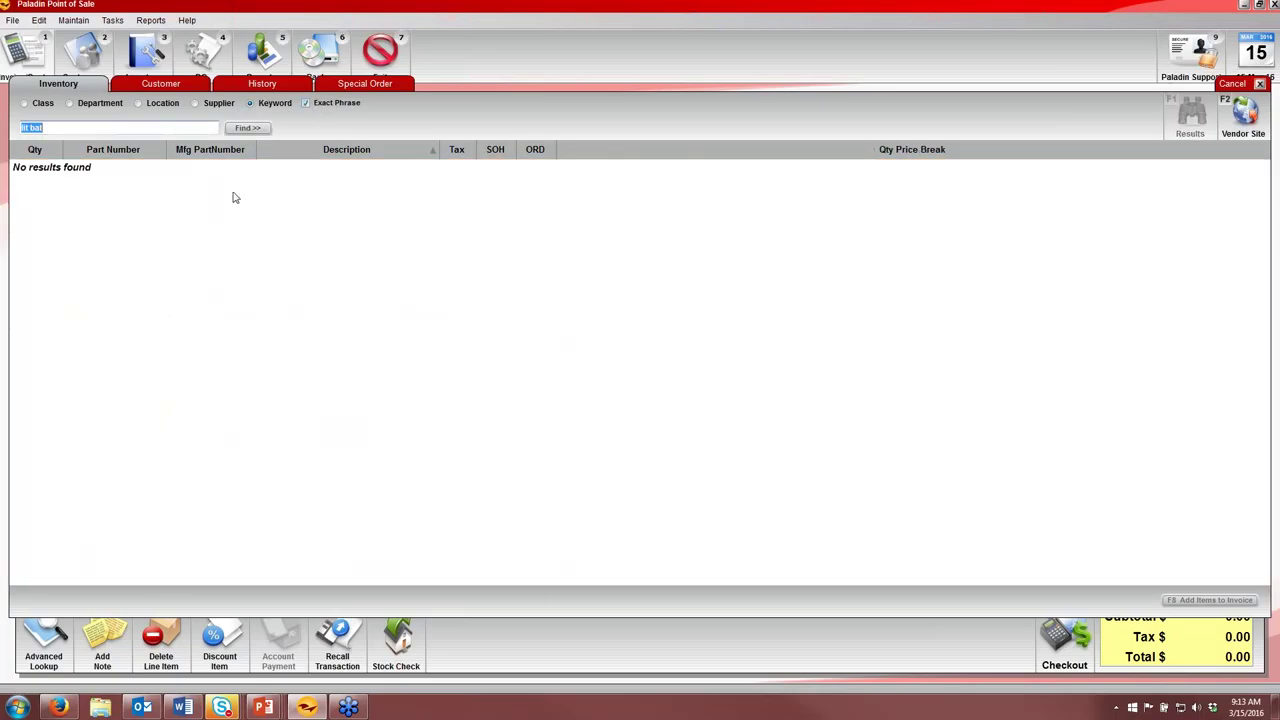
pyautogui.press('End')
pyautogui.hotkey('shift', 'Home')
pyautogui.write('lithium')
pyautogui.press('Return')
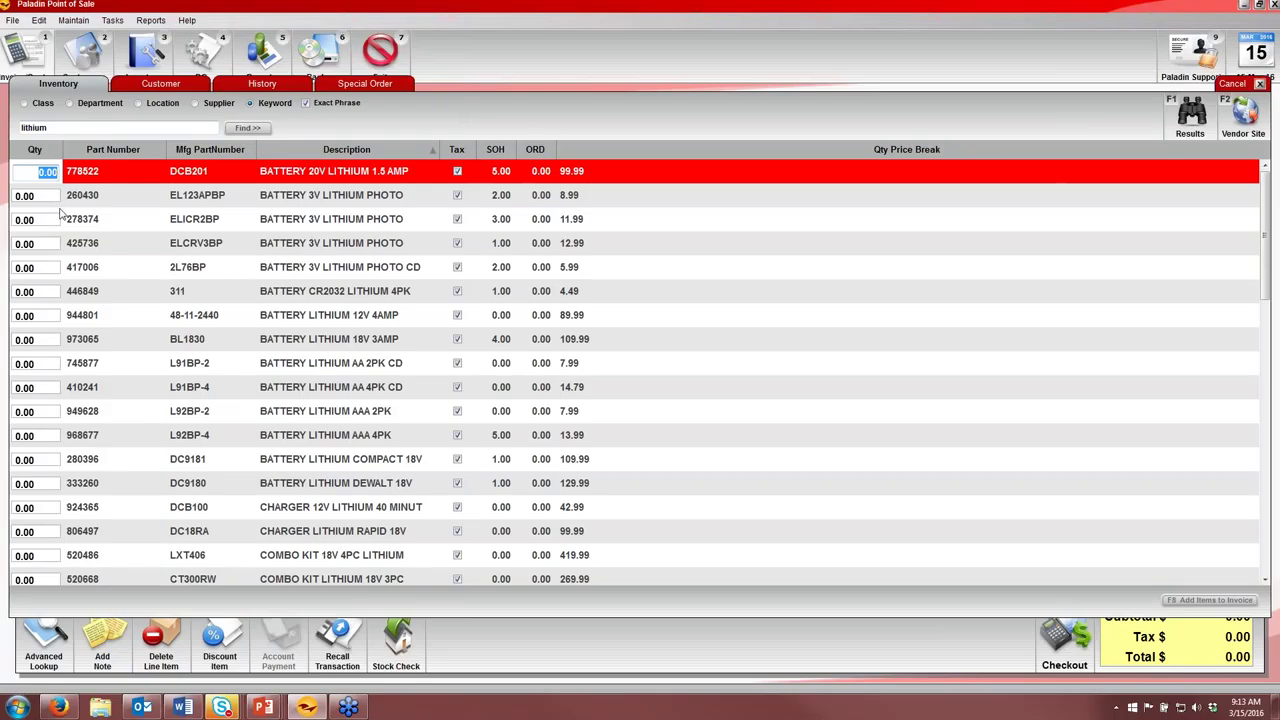
pyautogui.press('Return')
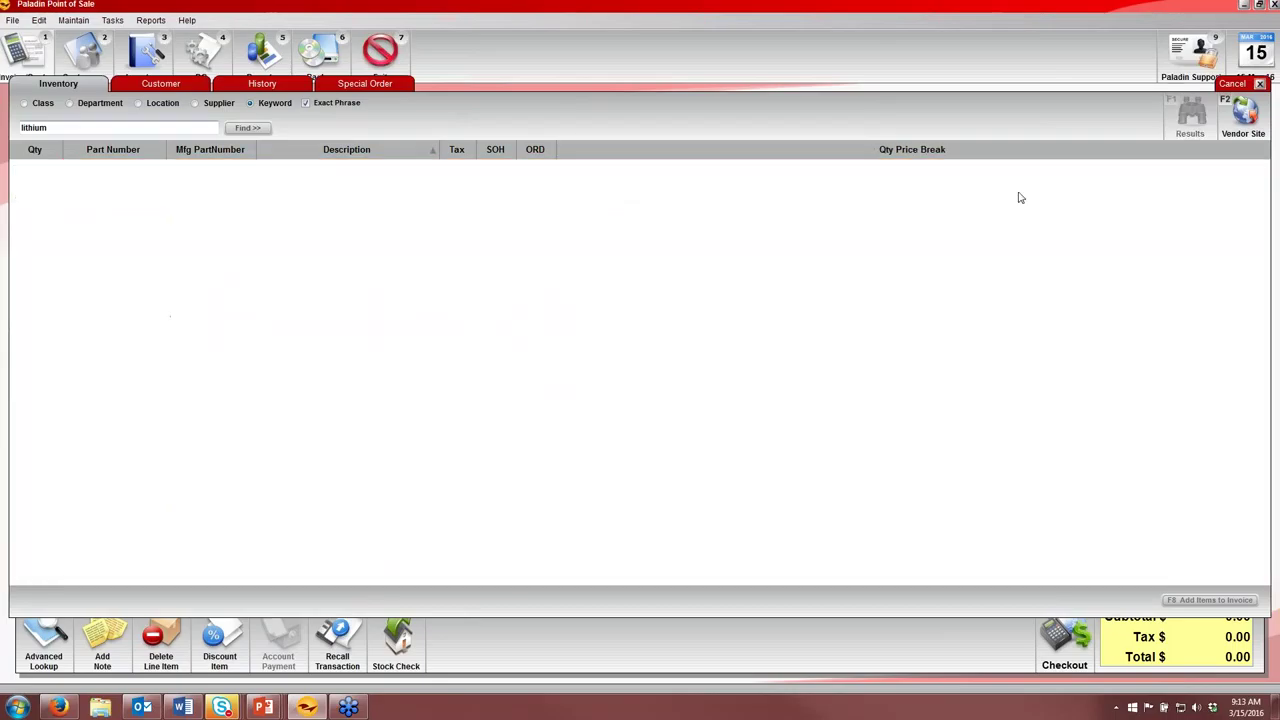
# Turn off exact phrase matching and look up all items in department 2 - Tools
pyautogui.click(307, 104)
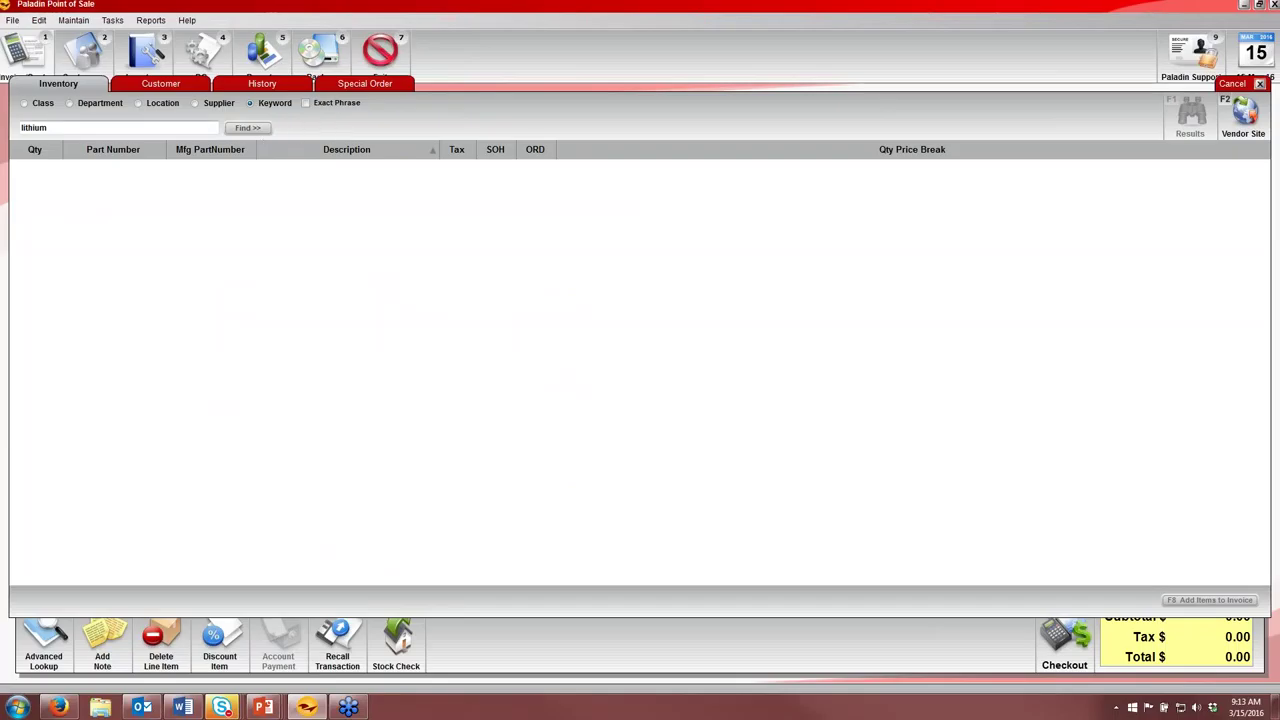
pyautogui.click(45, 105)
pyautogui.click(148, 103)
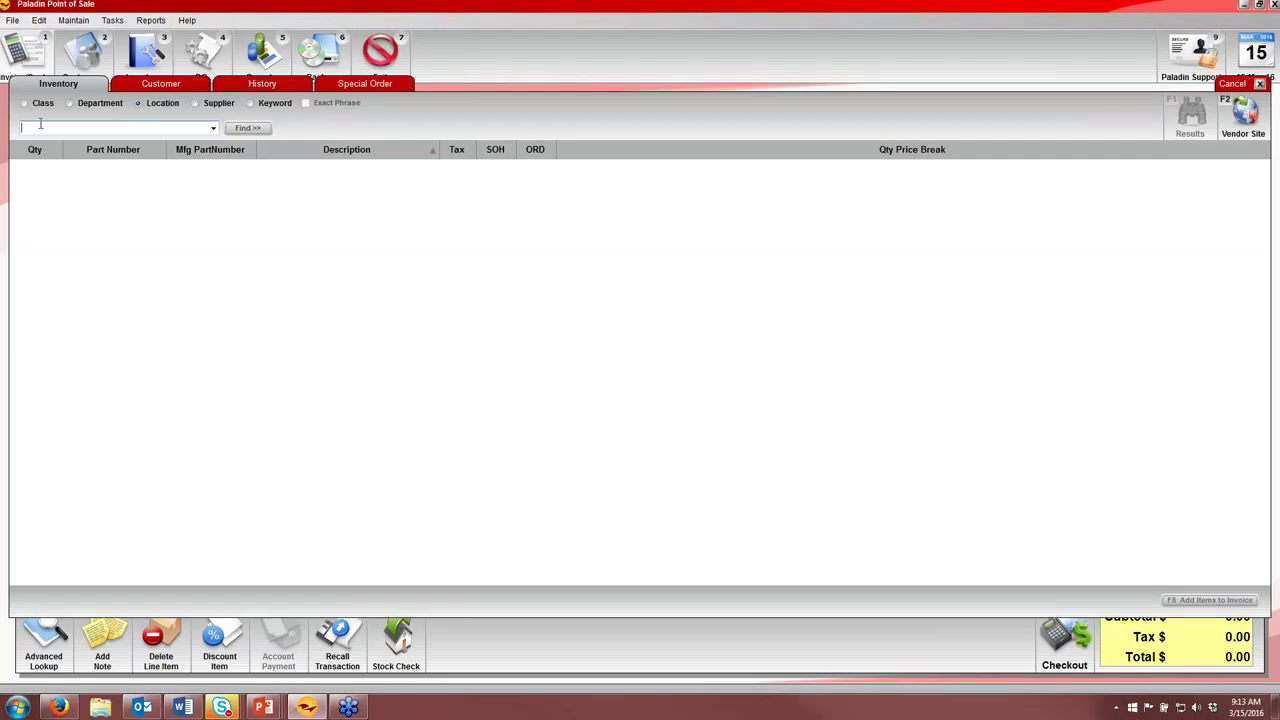
pyautogui.click(69, 104)
pyautogui.click(213, 128)
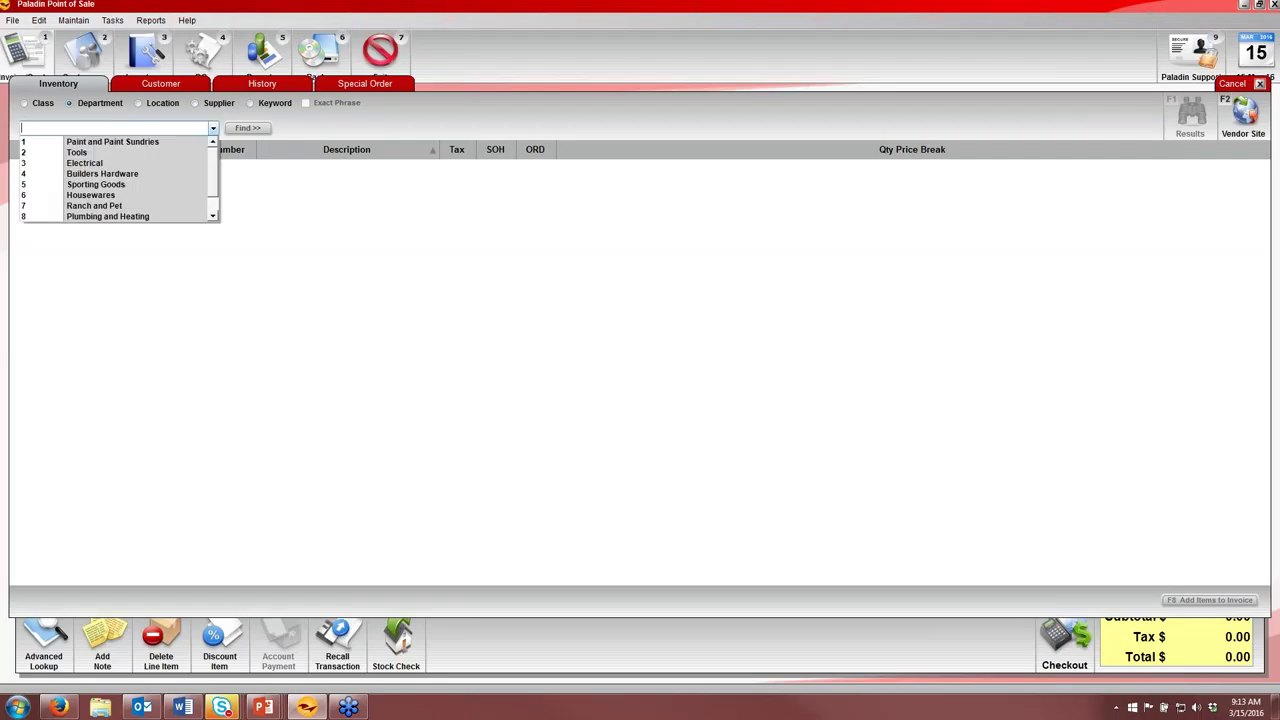
pyautogui.click(205, 152)
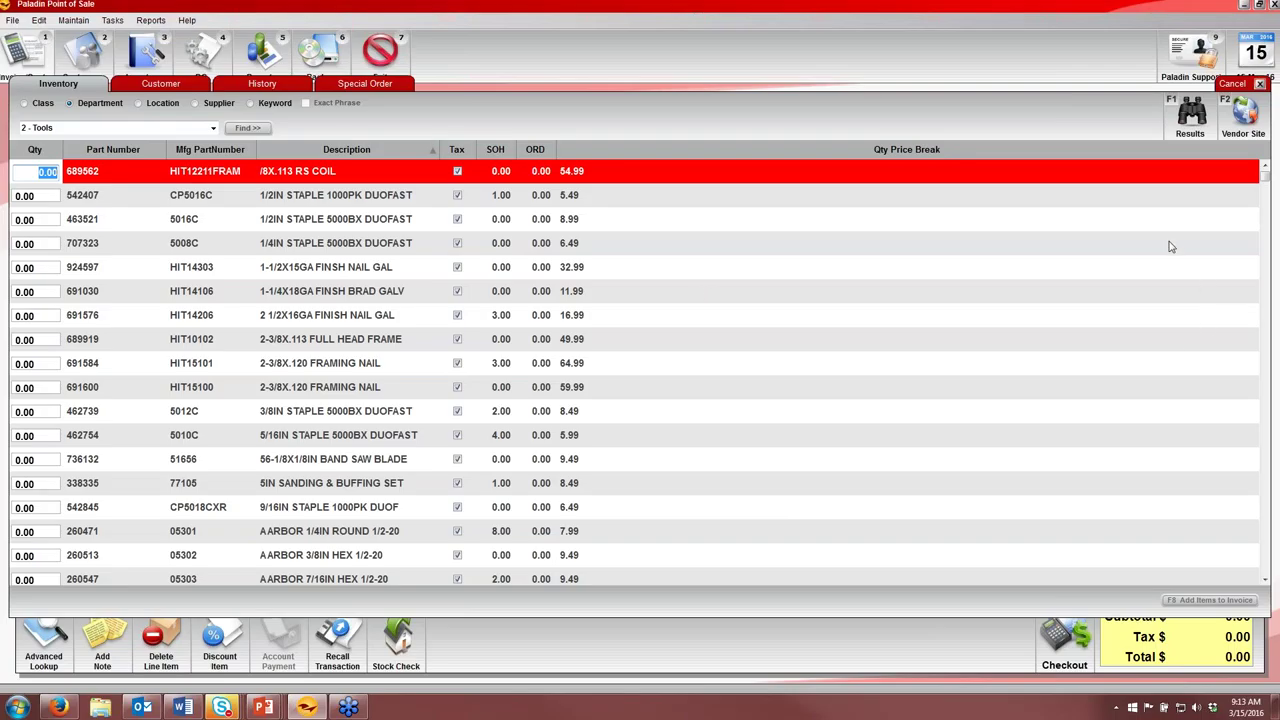
# Browse the Tools items and sort them by on-order quantity, stock on hand and finally description
pyautogui.scroll(-5, 1178, 210)
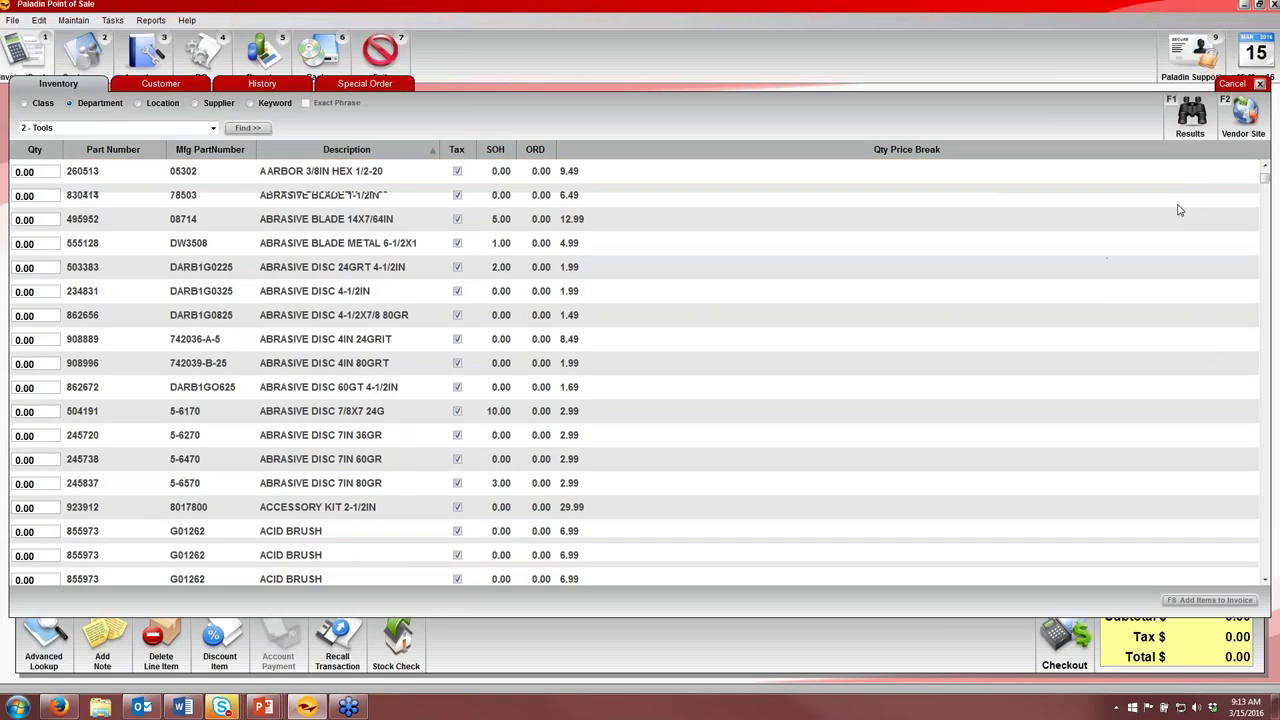
pyautogui.scroll(-20, 1178, 210)
pyautogui.scroll(20, 1107, 293)
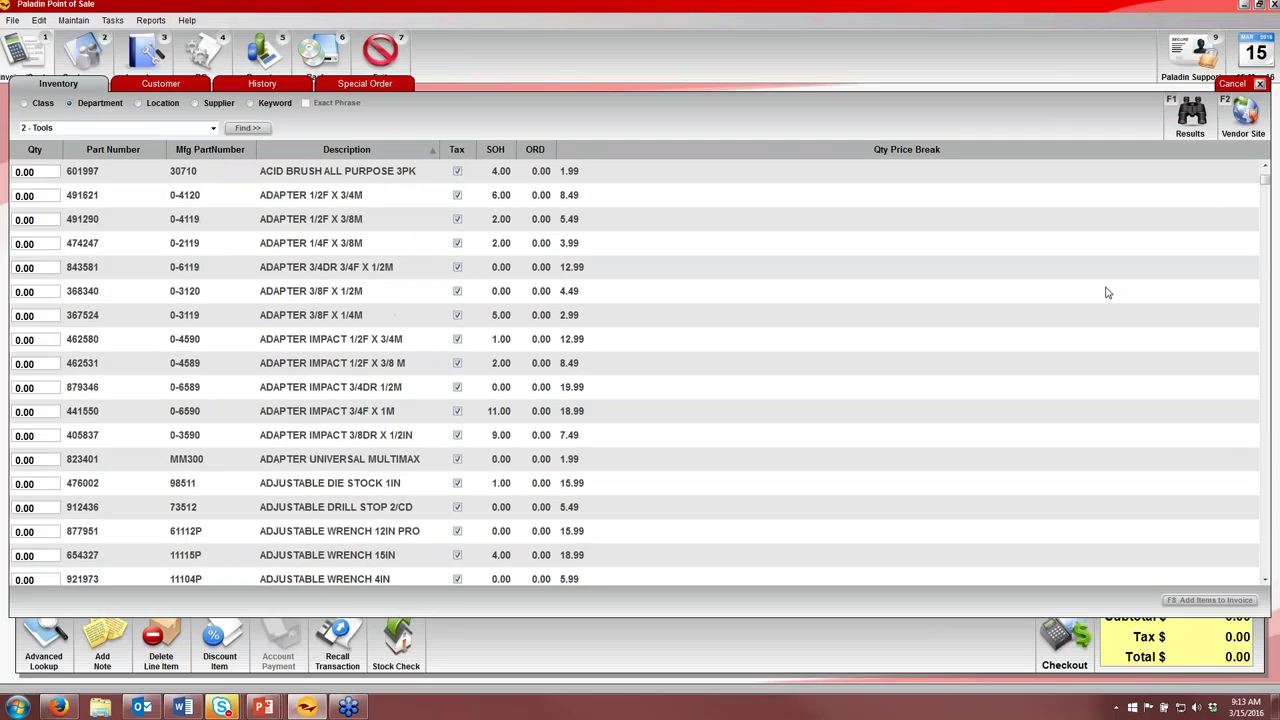
pyautogui.scroll(8, 1107, 293)
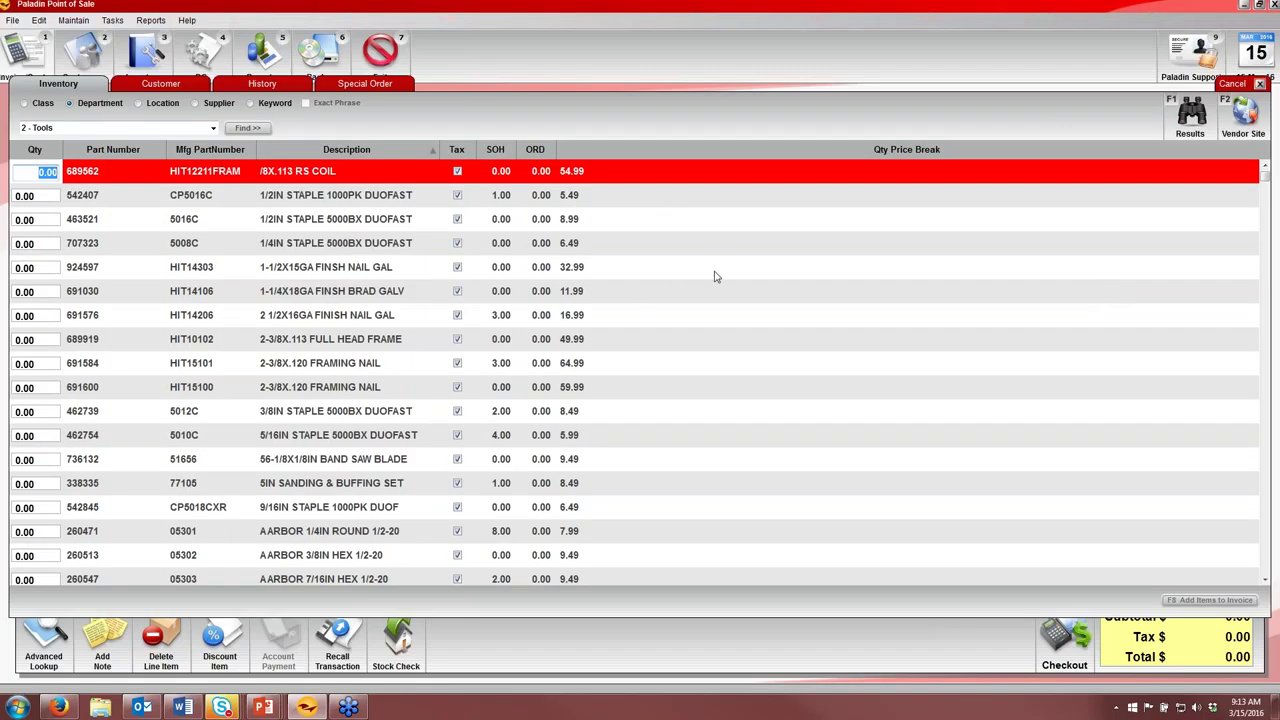
pyautogui.click(539, 152)
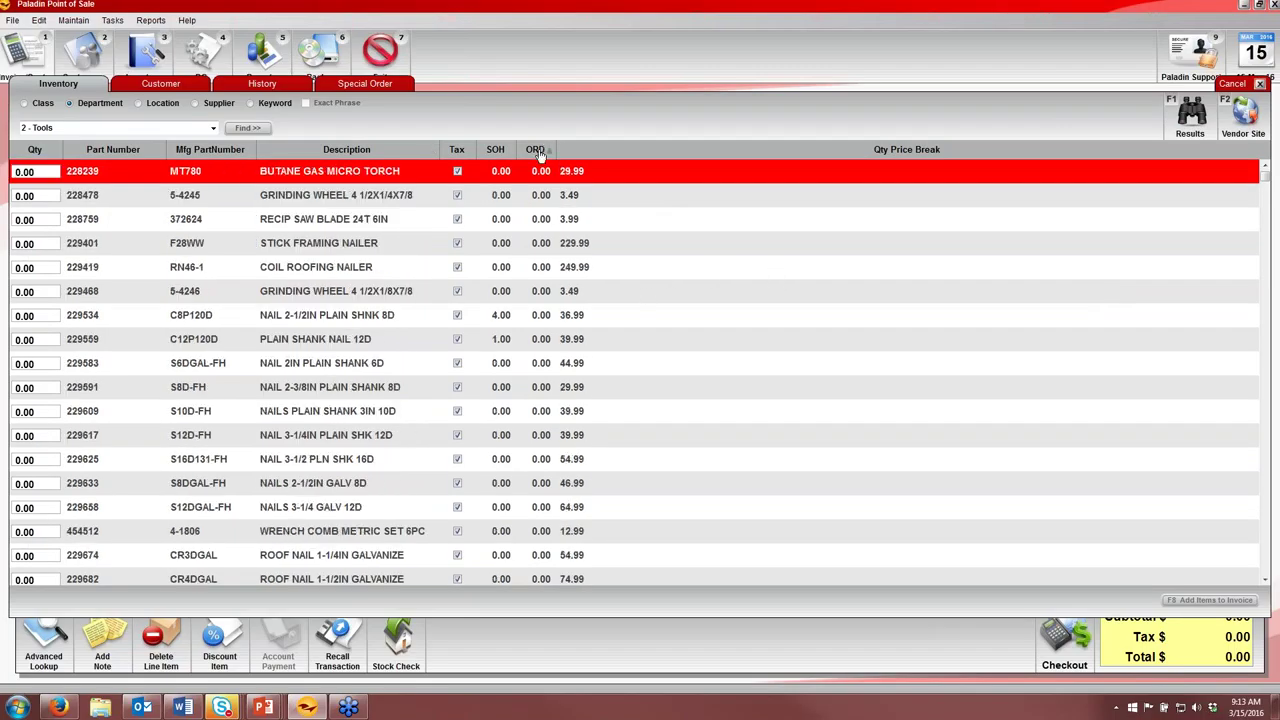
pyautogui.click(491, 152)
pyautogui.click(385, 152)
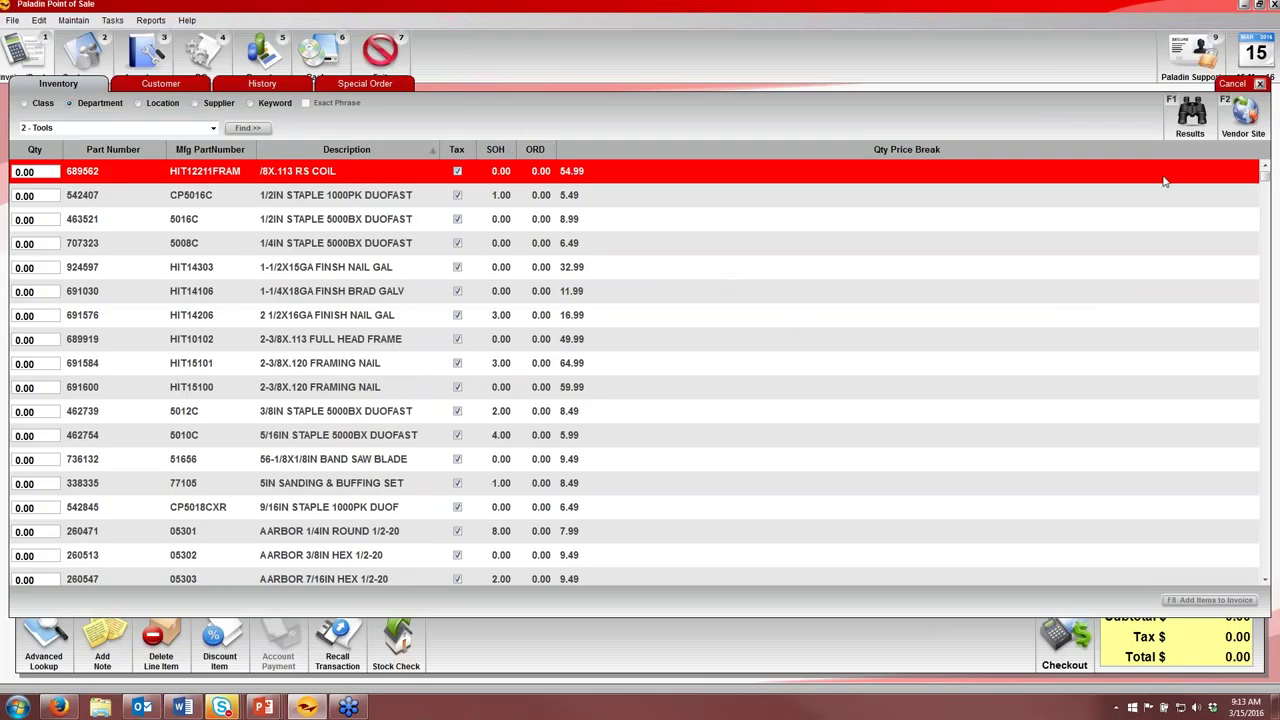
# Find "square" within the Tools results and step through the matches to INSERT BIT #2 SQUARE
pyautogui.click(1190, 115)
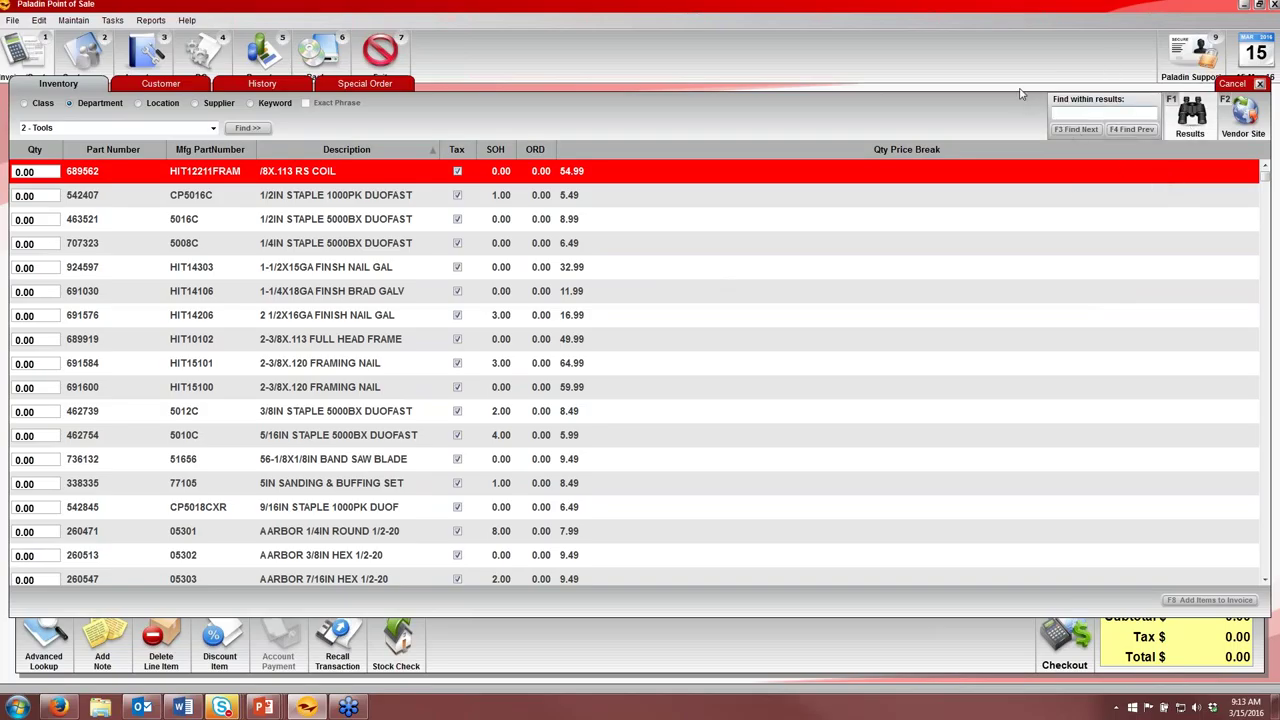
pyautogui.write('square')
pyautogui.press('Return')
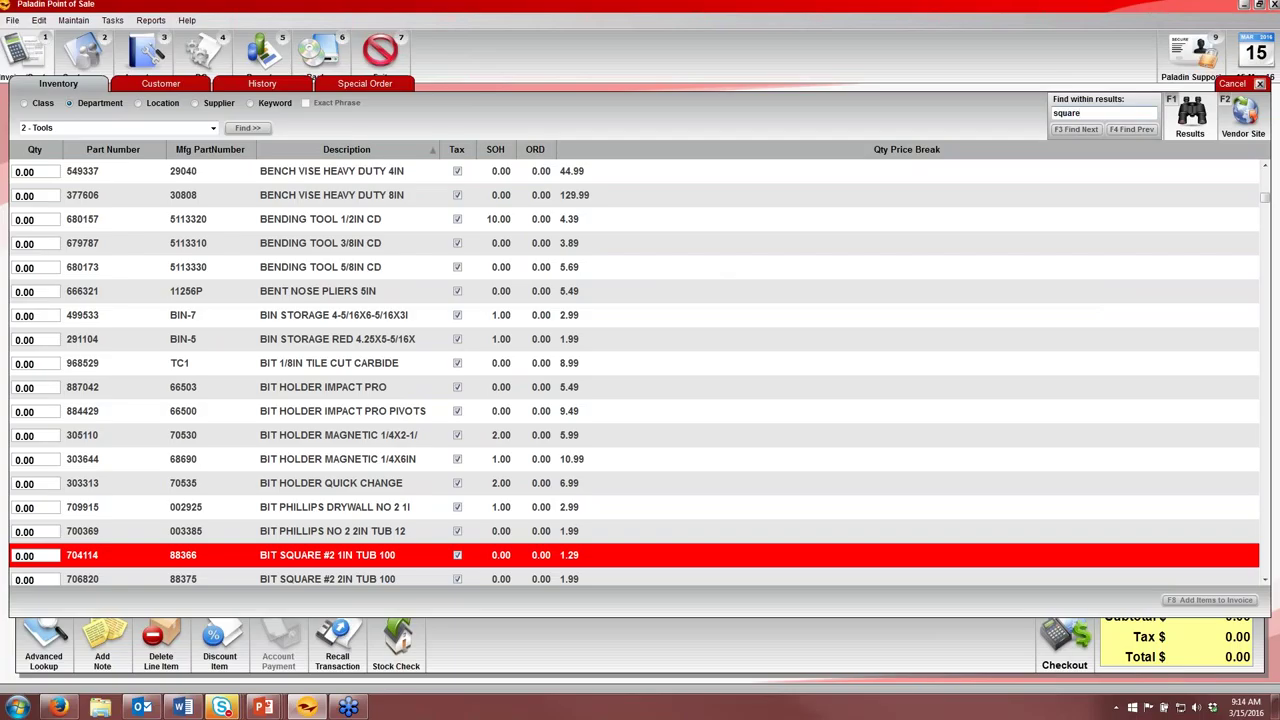
pyautogui.press('F3')
pyautogui.press('F3')
pyautogui.press('F3')
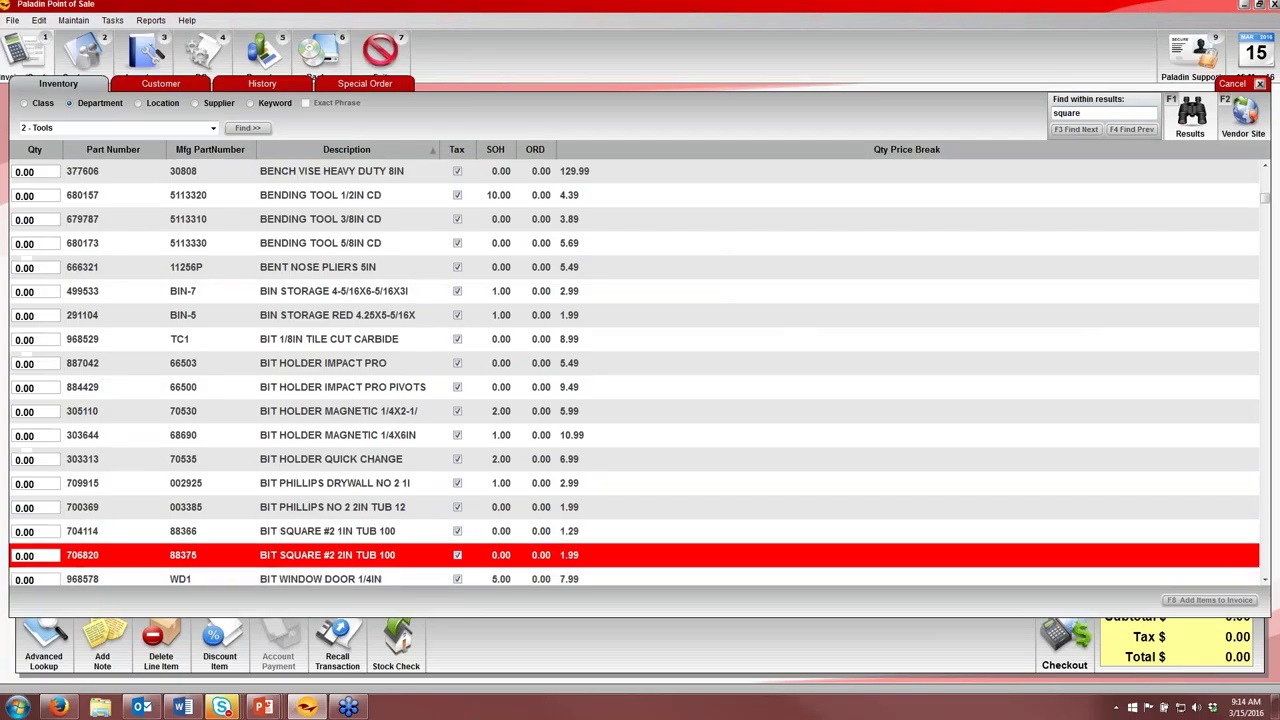
pyautogui.press('F3')
pyautogui.press('F3')
pyautogui.press('F3')
pyautogui.press('F3')
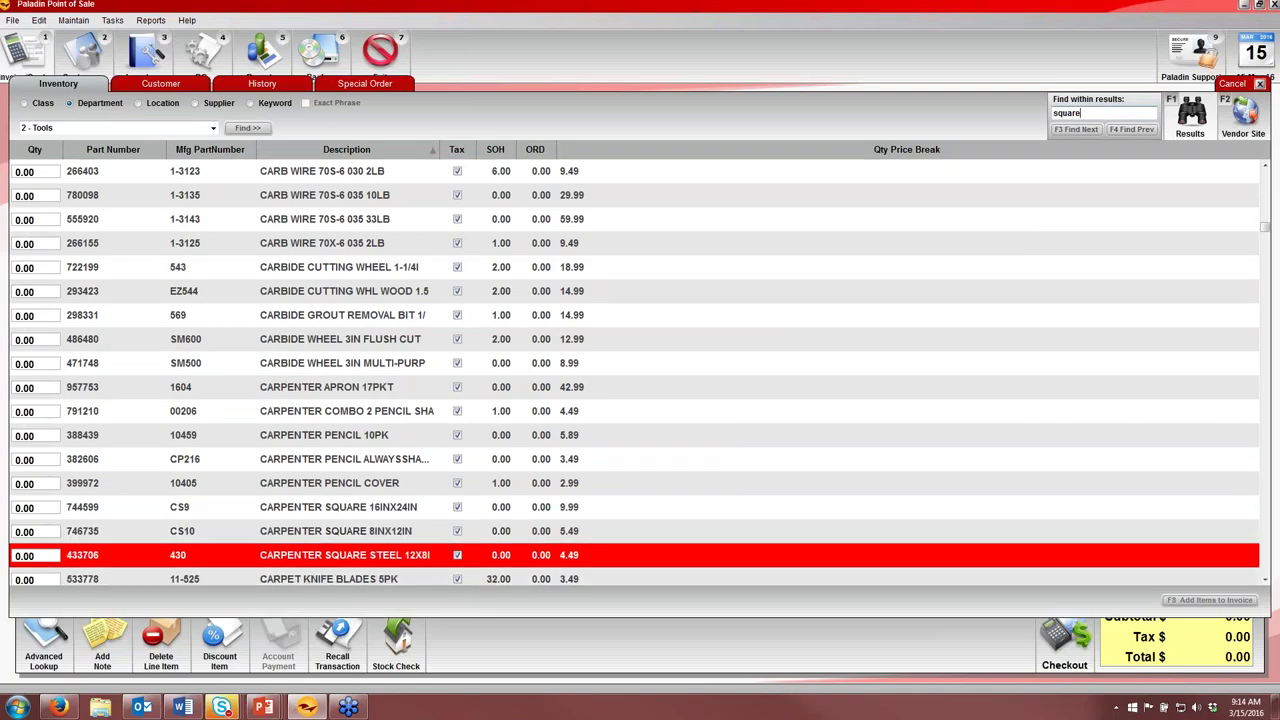
pyautogui.press('F3')
pyautogui.press('F3')
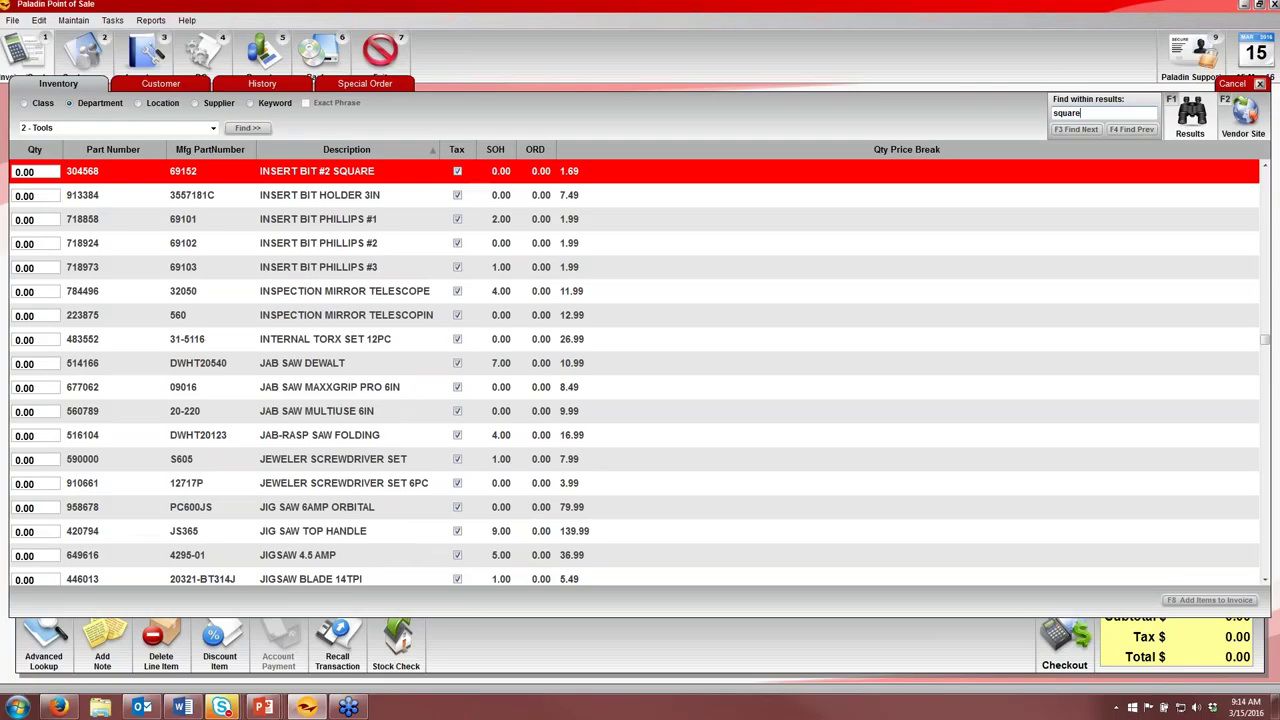
pyautogui.press('F4')
pyautogui.press('F3')
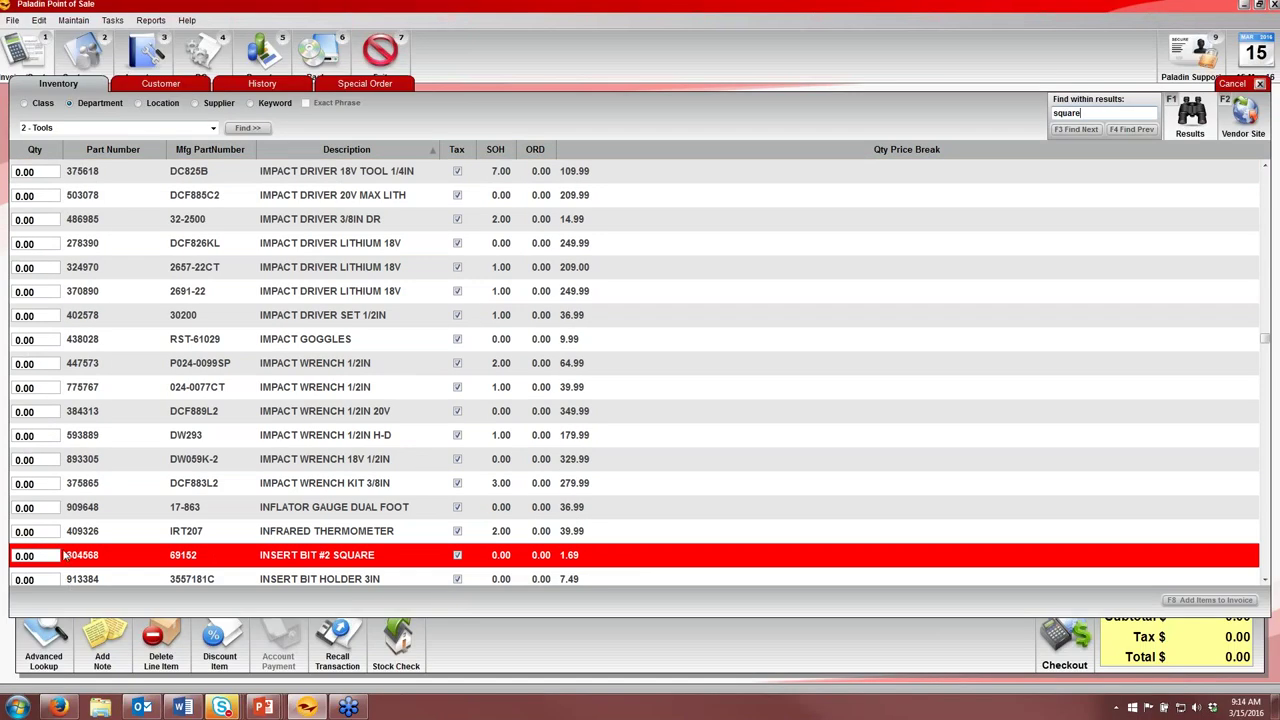
# Set the quantity of INSERT BIT #2 SQUARE to 1 and add it to the invoice
pyautogui.press('Tab')
pyautogui.write('1')
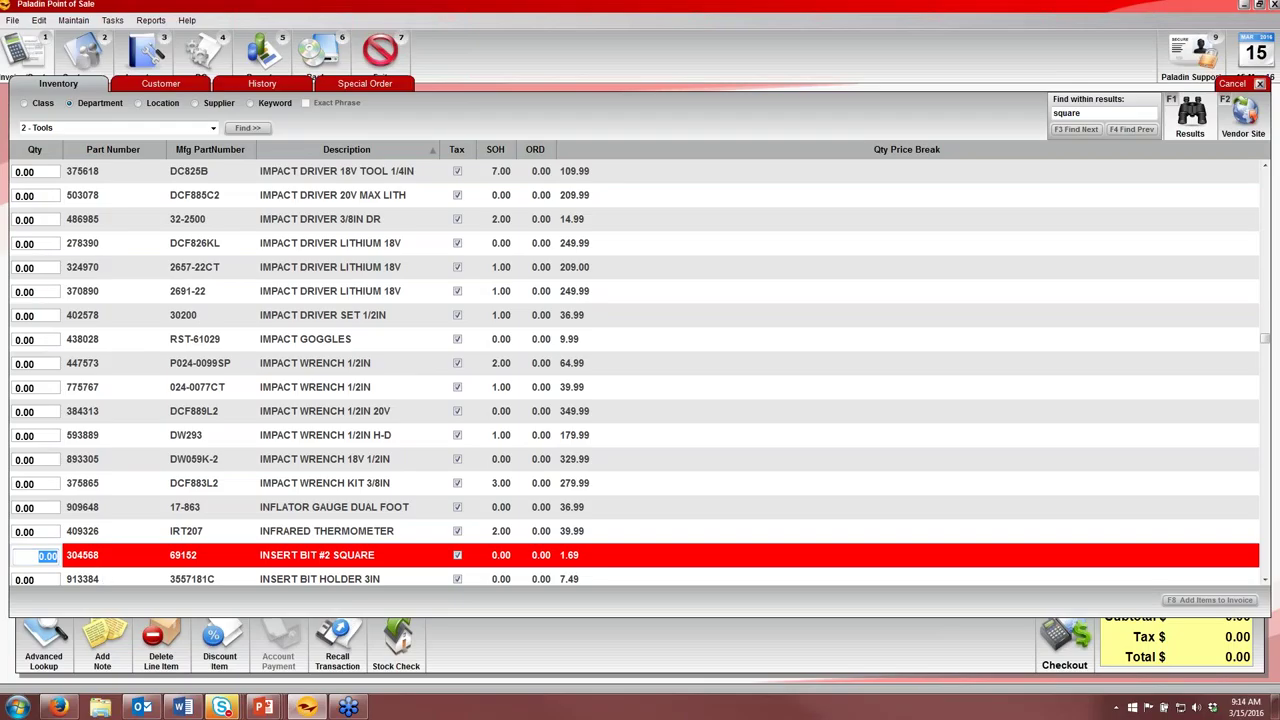
pyautogui.press('Return')
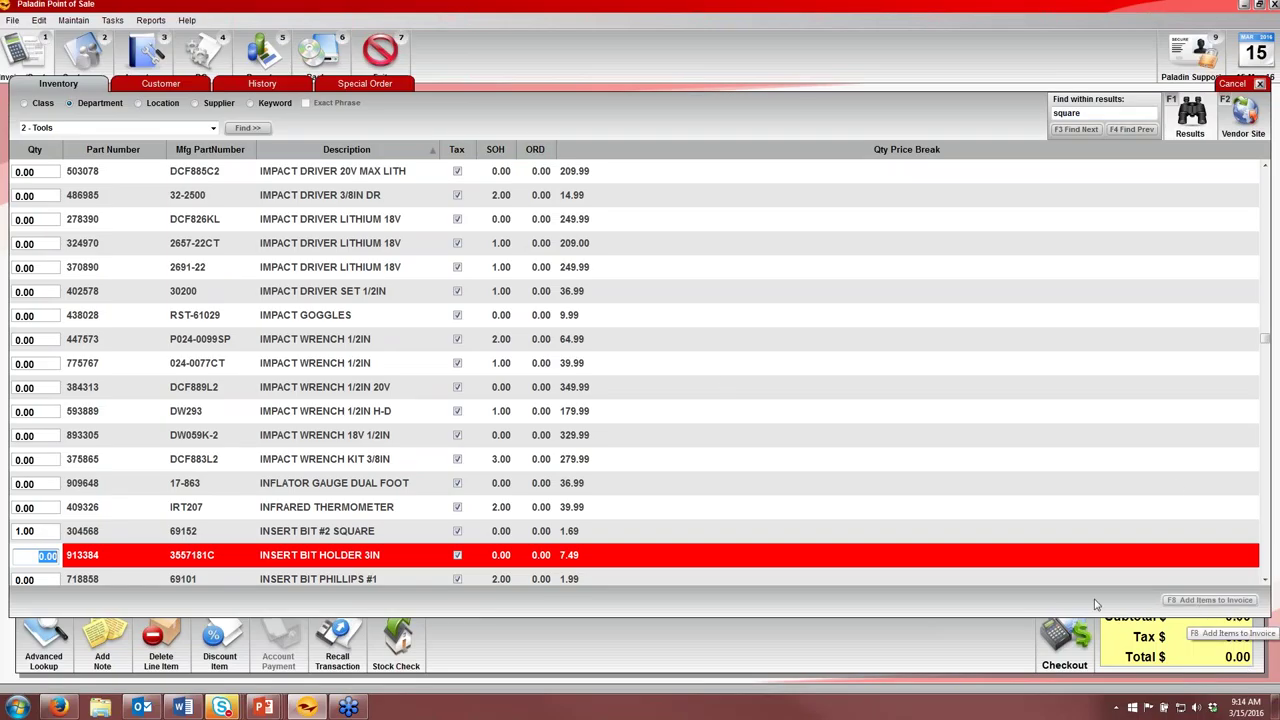
pyautogui.click(1203, 601)
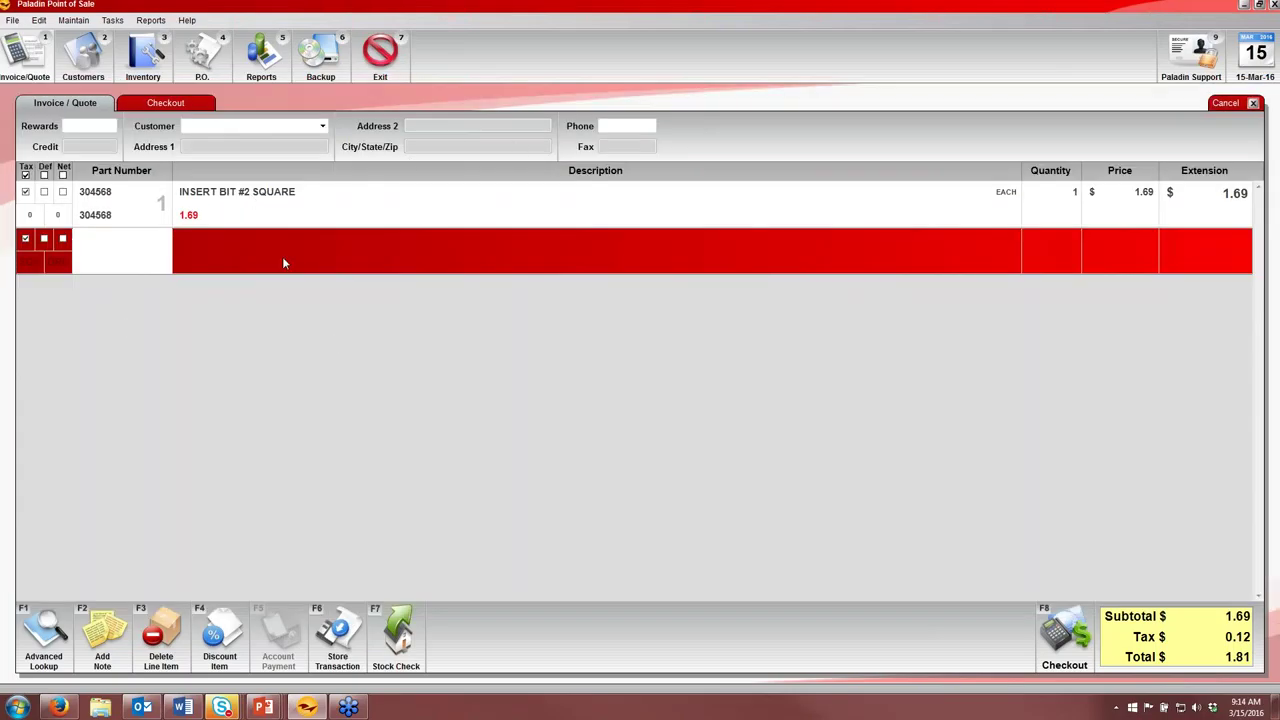
# Open the advanced lookup and find all inventory items in class 111-11100 - PAINT BRUSHES
pyautogui.click(44, 636)
pyautogui.click(43, 103)
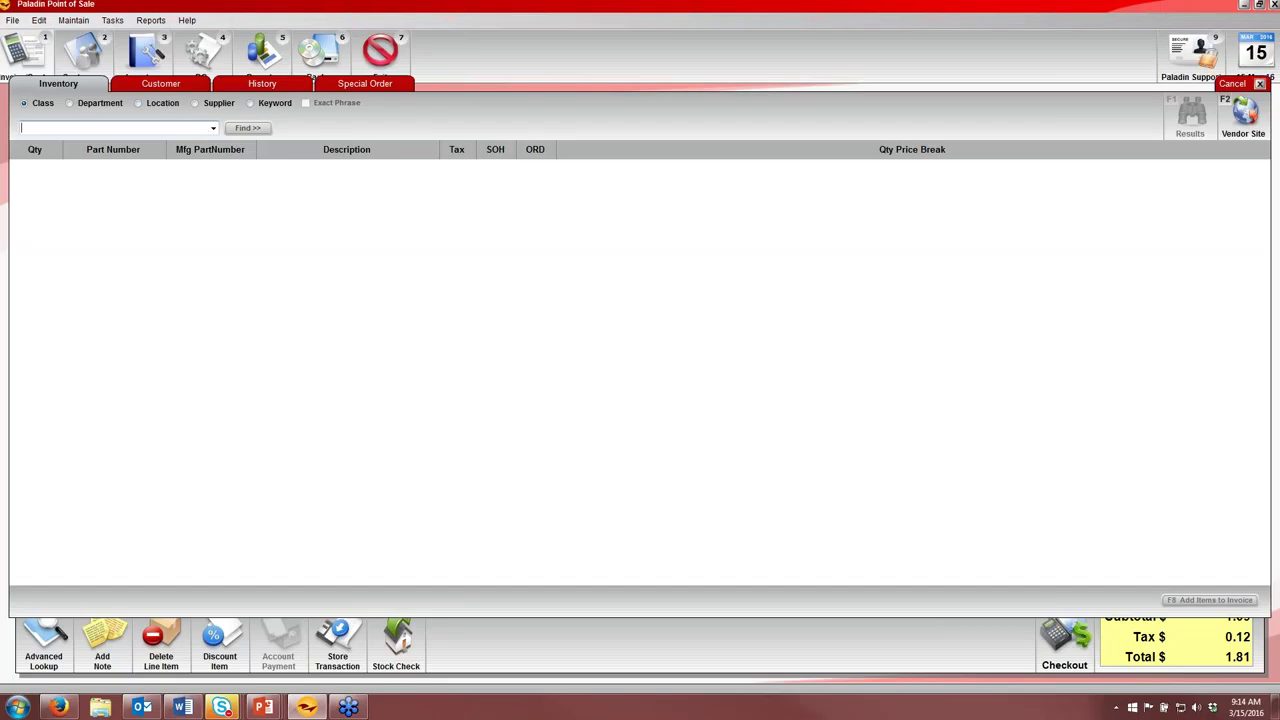
pyautogui.write('111 ARTIST BRUSHES')
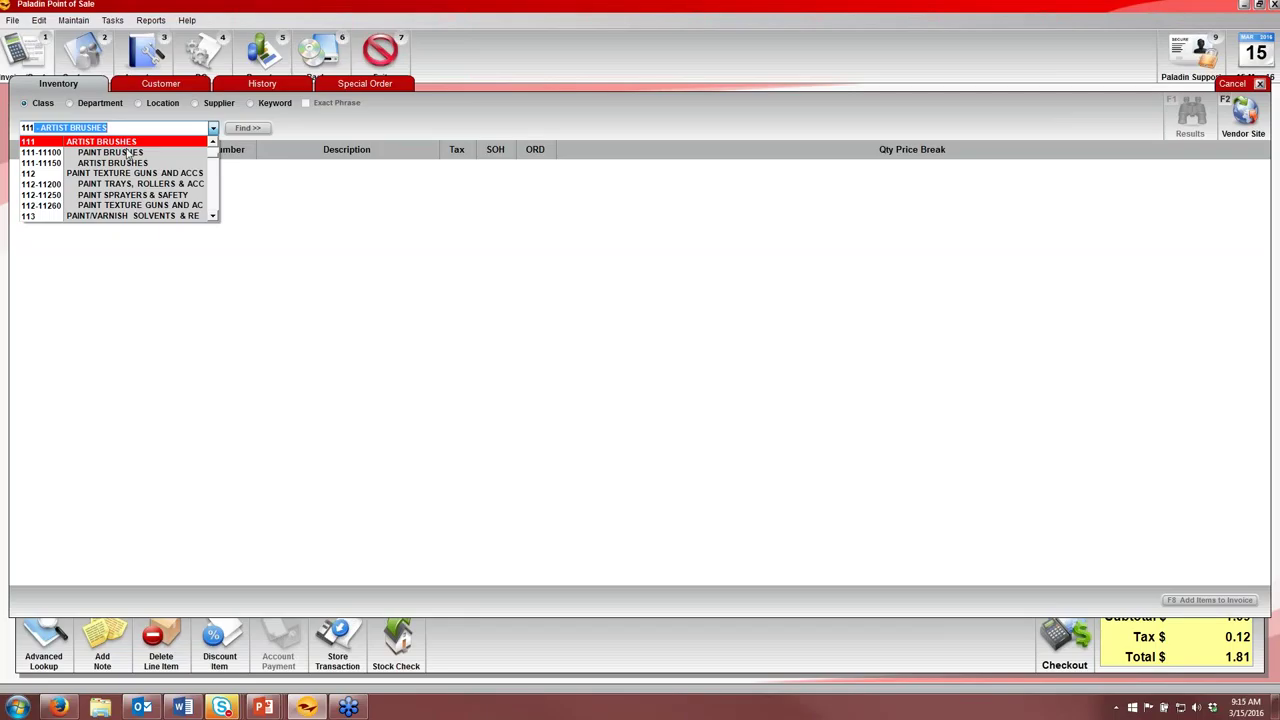
pyautogui.click(212, 143)
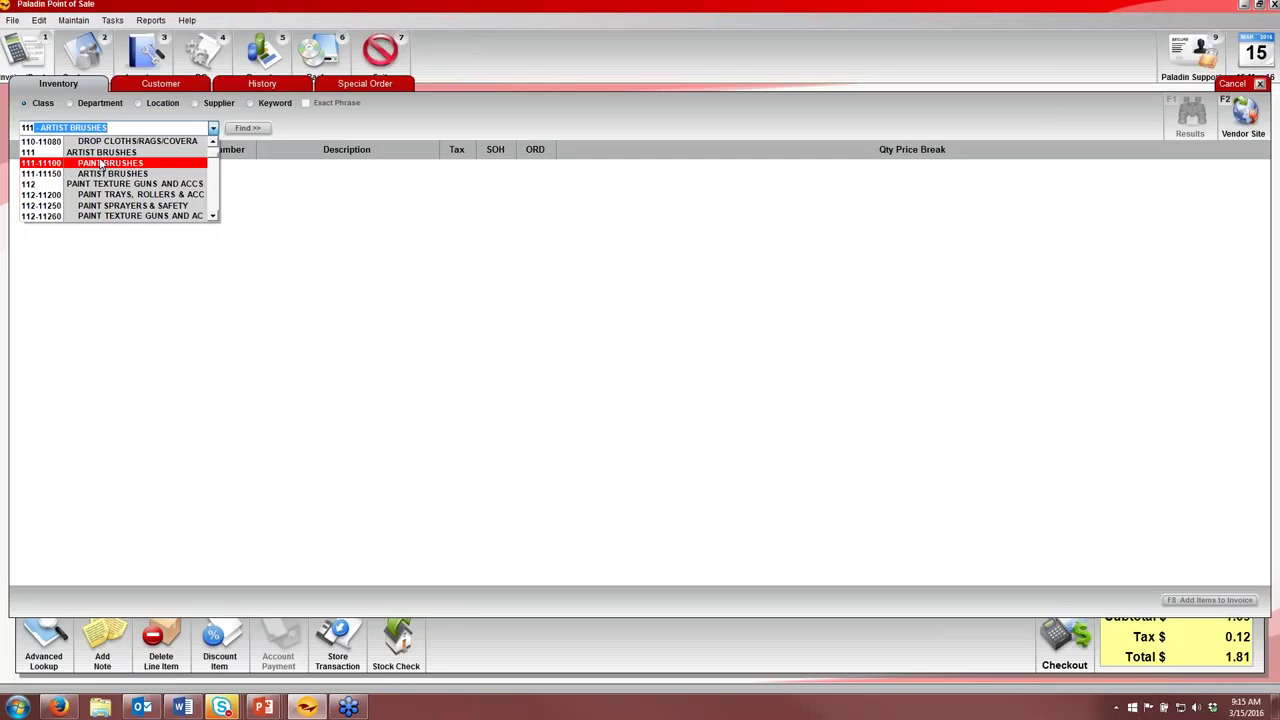
pyautogui.press('Up')
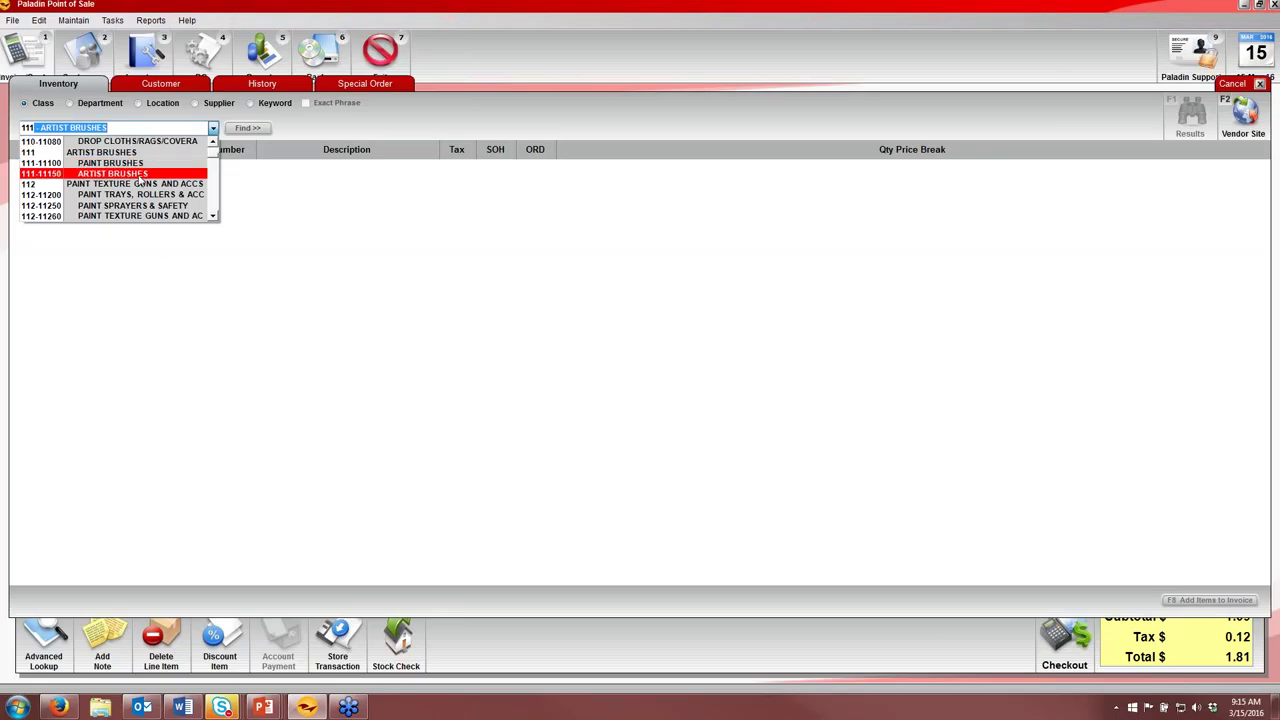
pyautogui.click(140, 163)
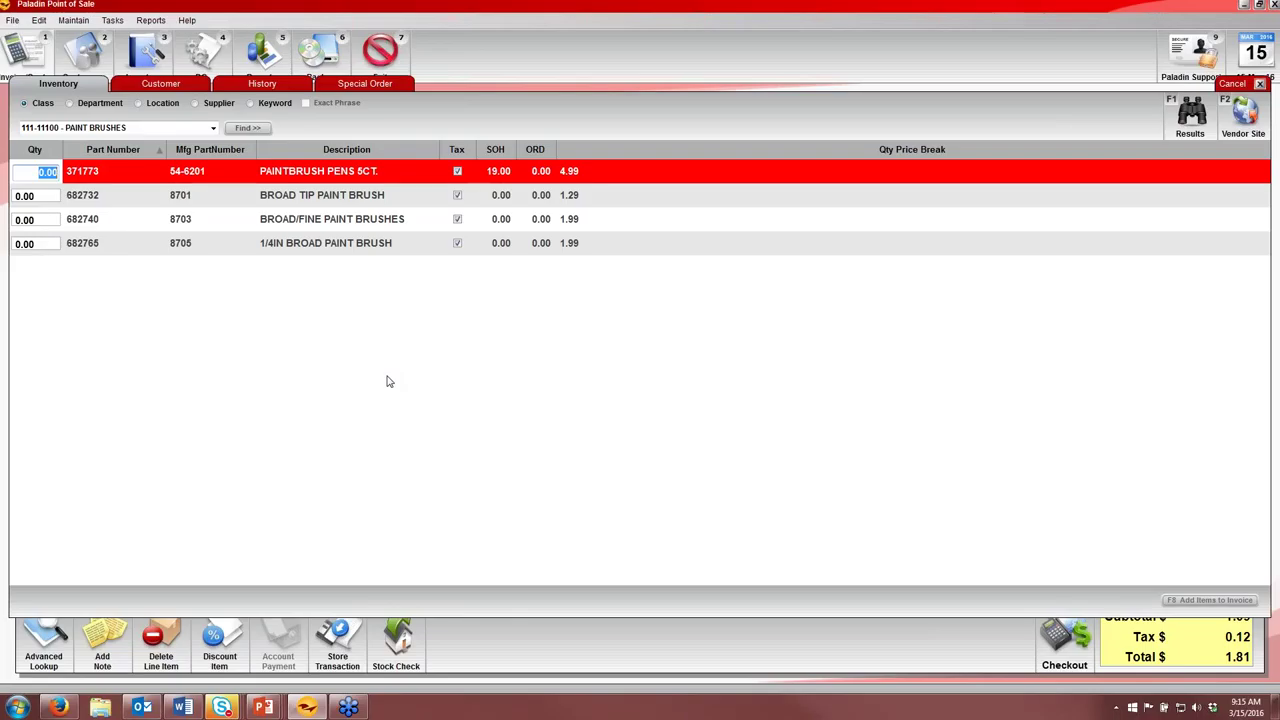
# Set the quantity of BROAD TIP PAINT BRUSH to 4 and add it to the invoice
pyautogui.press('Down')
pyautogui.write('4')
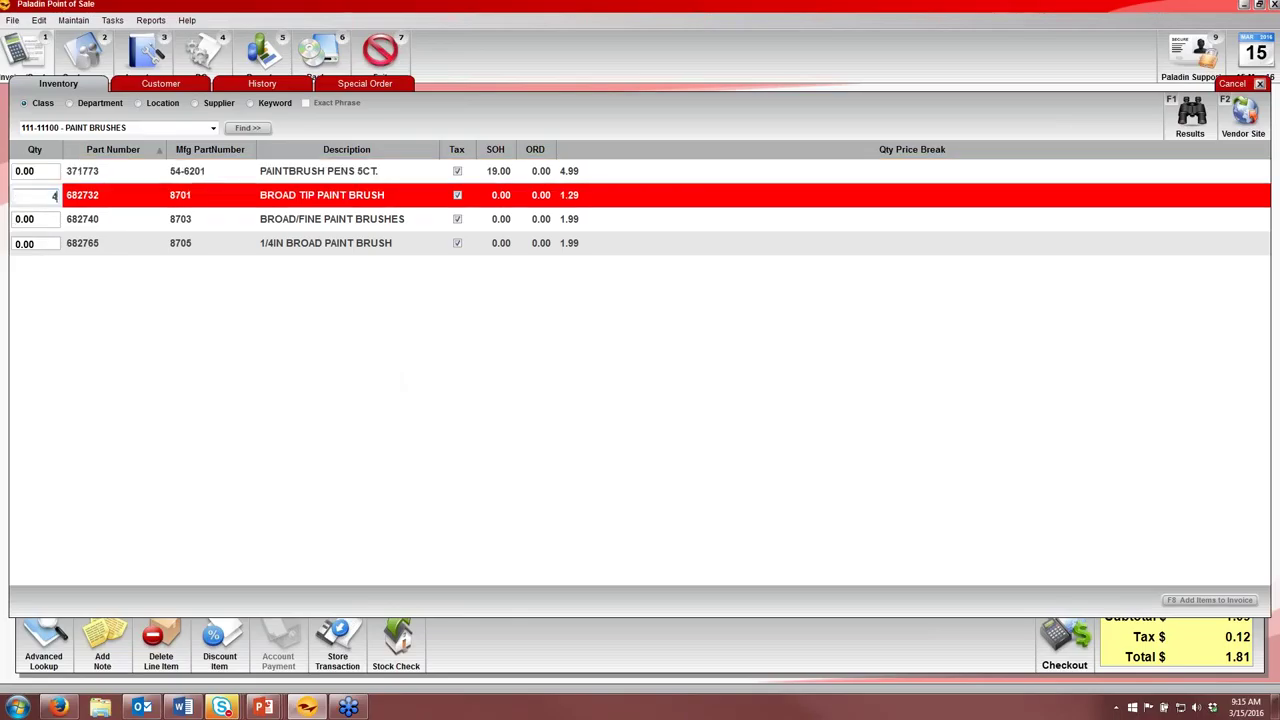
pyautogui.press('Down')
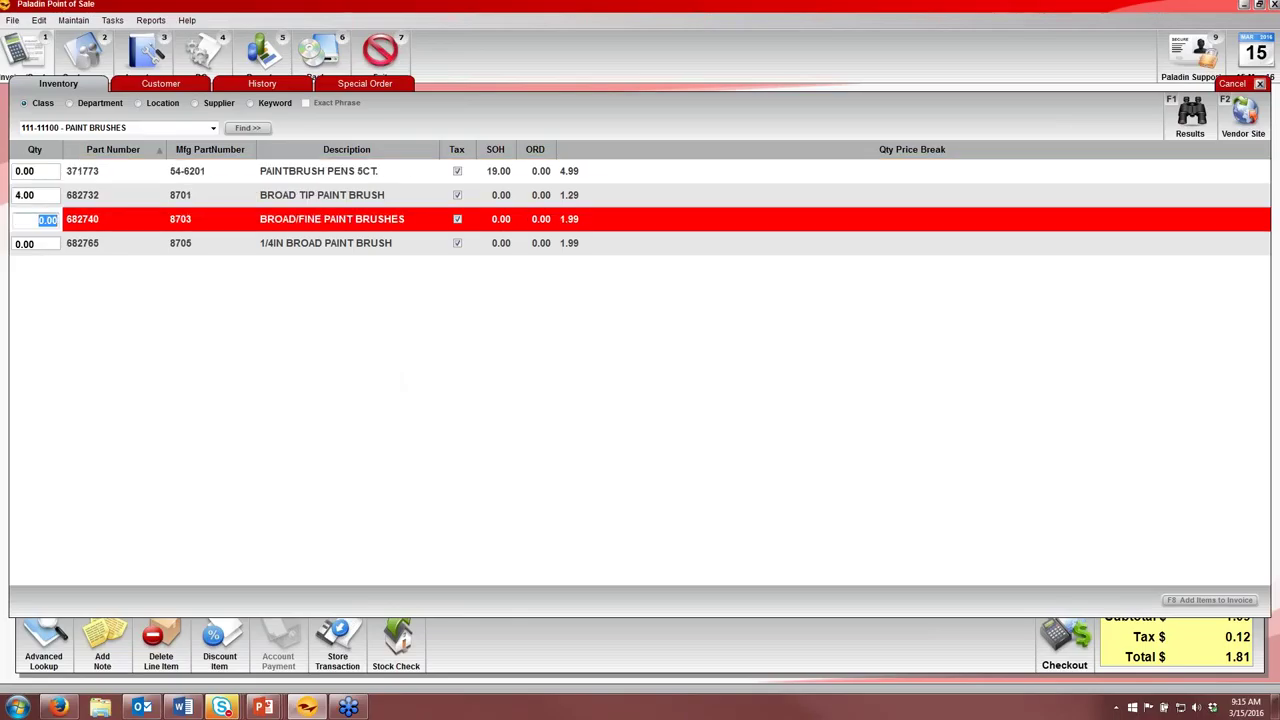
pyautogui.press('F8')
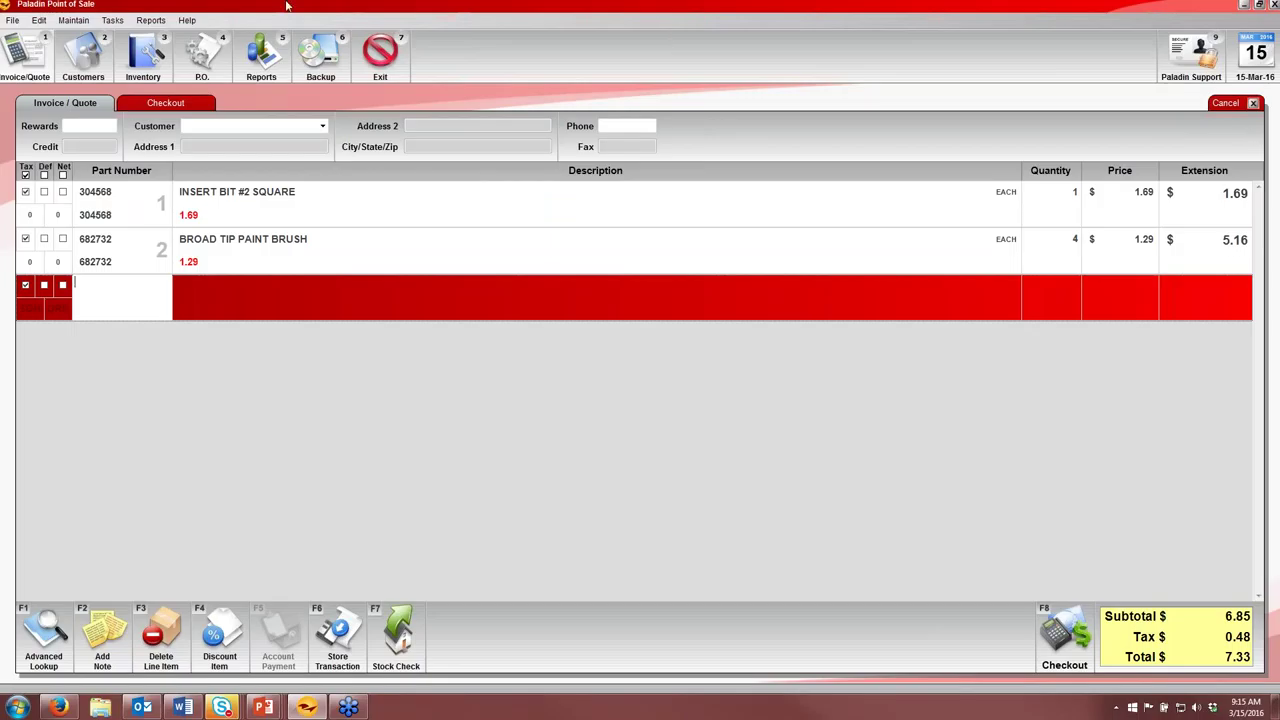
# Check the advanced lookup's default search type, close it, and open the Advanced Lookup settings in the Company configuration
pyautogui.click(43, 645)
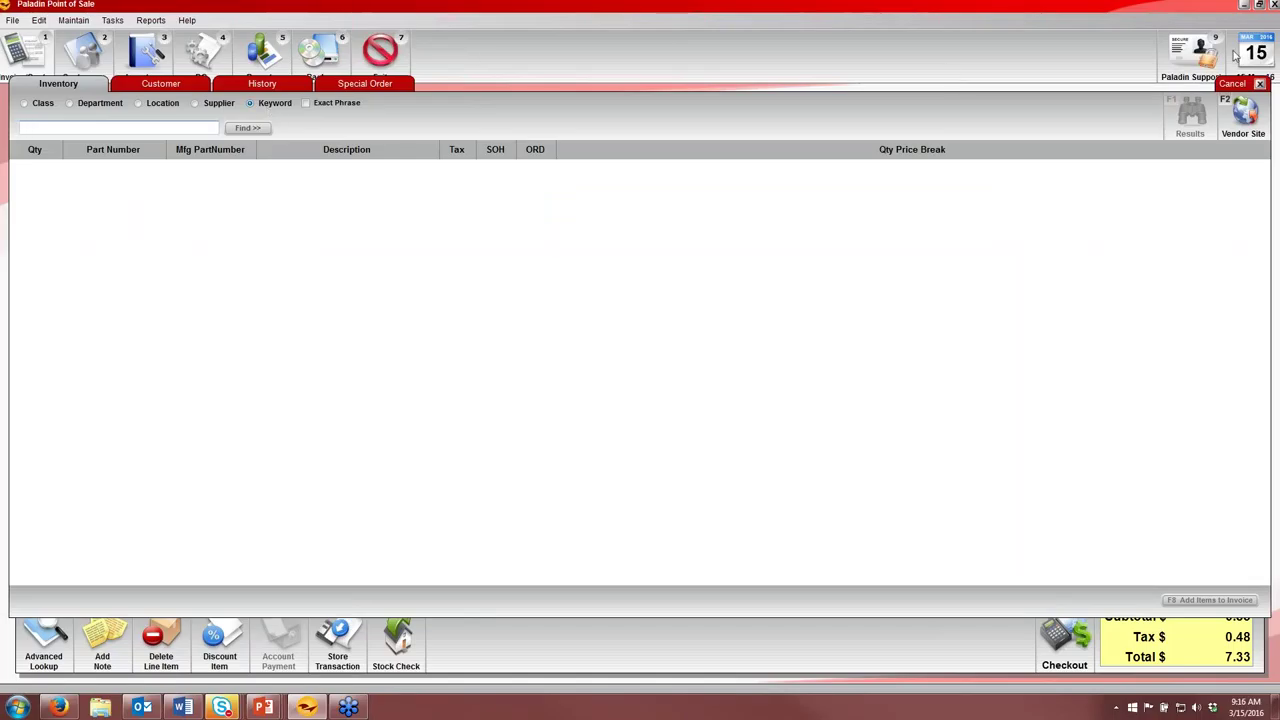
pyautogui.click(1232, 84)
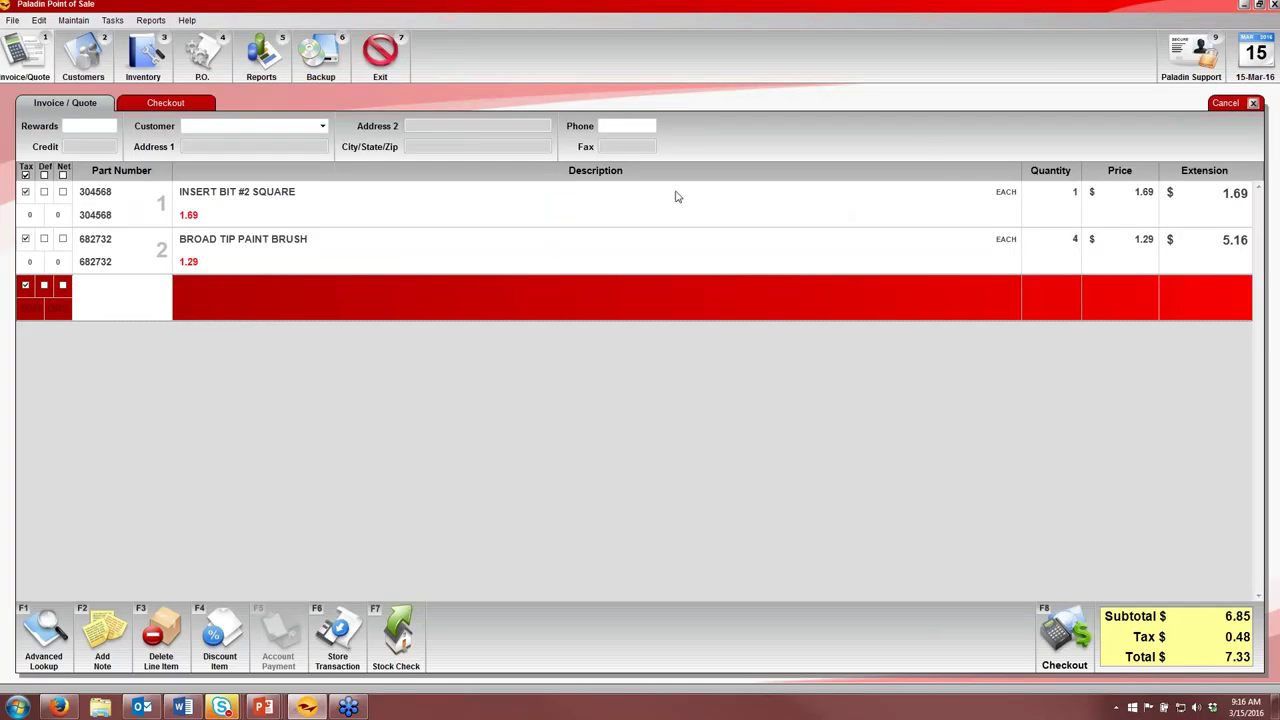
pyautogui.click(15, 22)
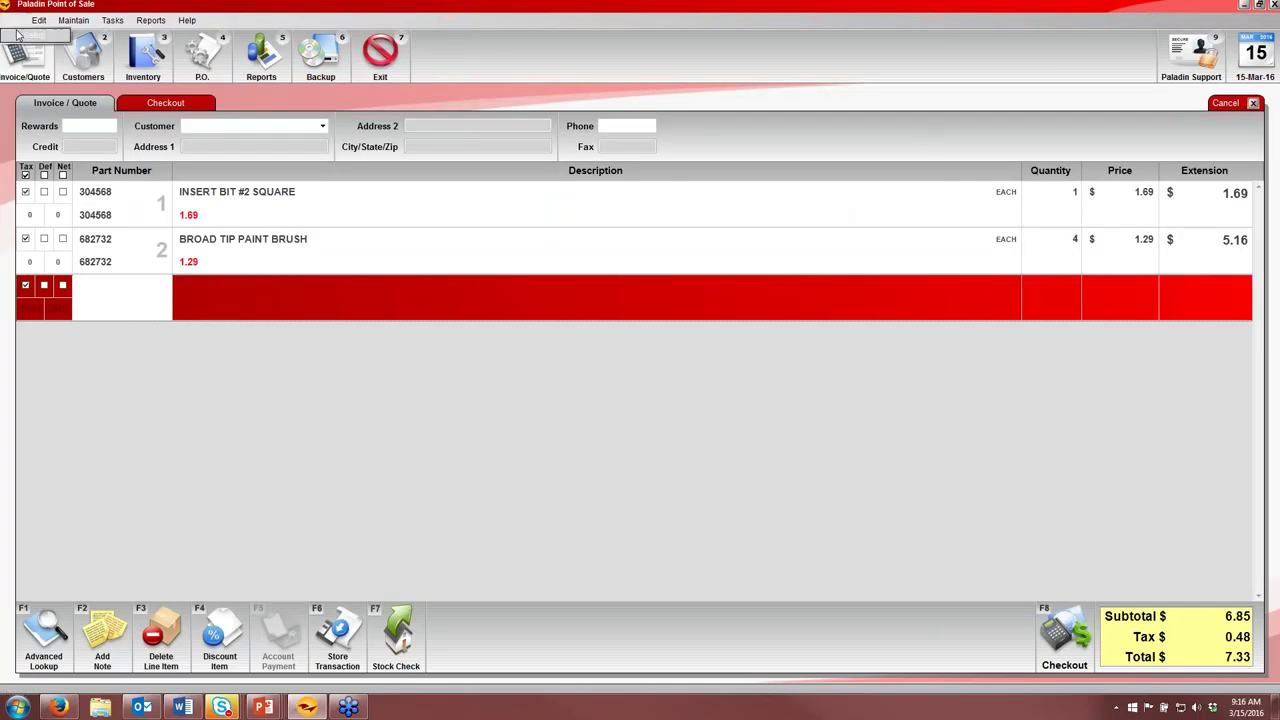
pyautogui.click(18, 36)
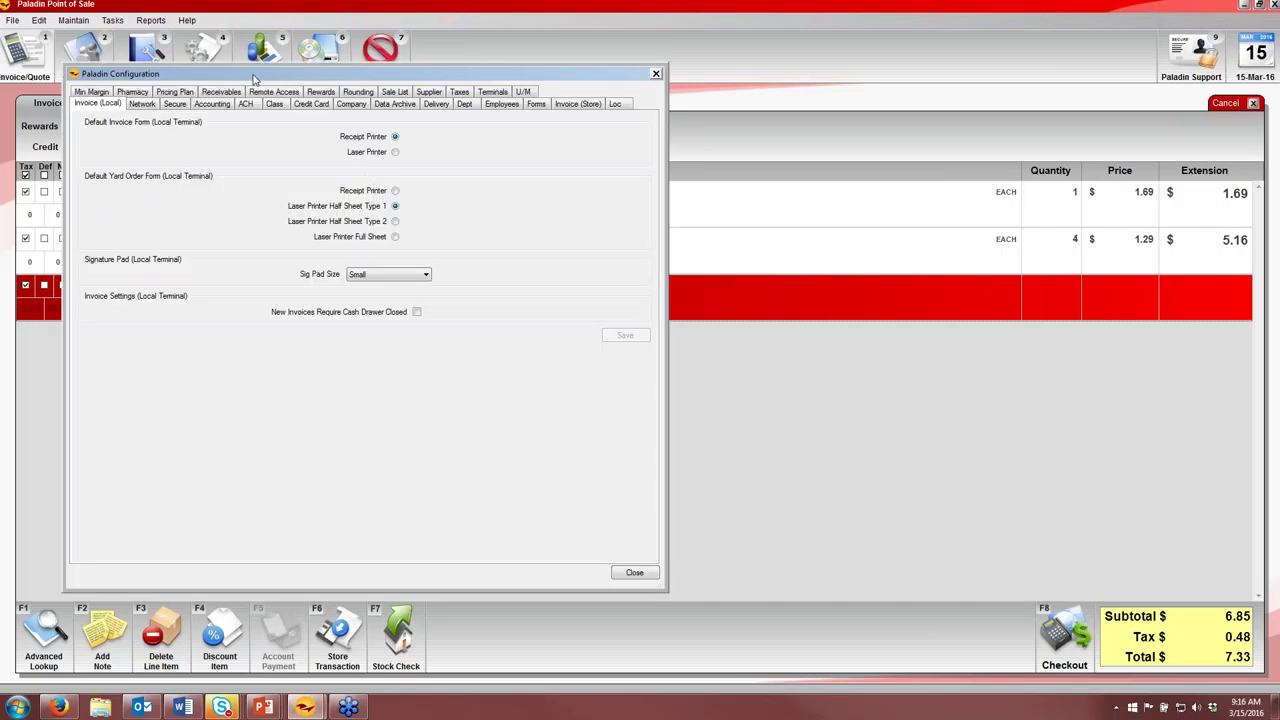
pyautogui.moveTo(263, 80); pyautogui.dragTo(314, 81)
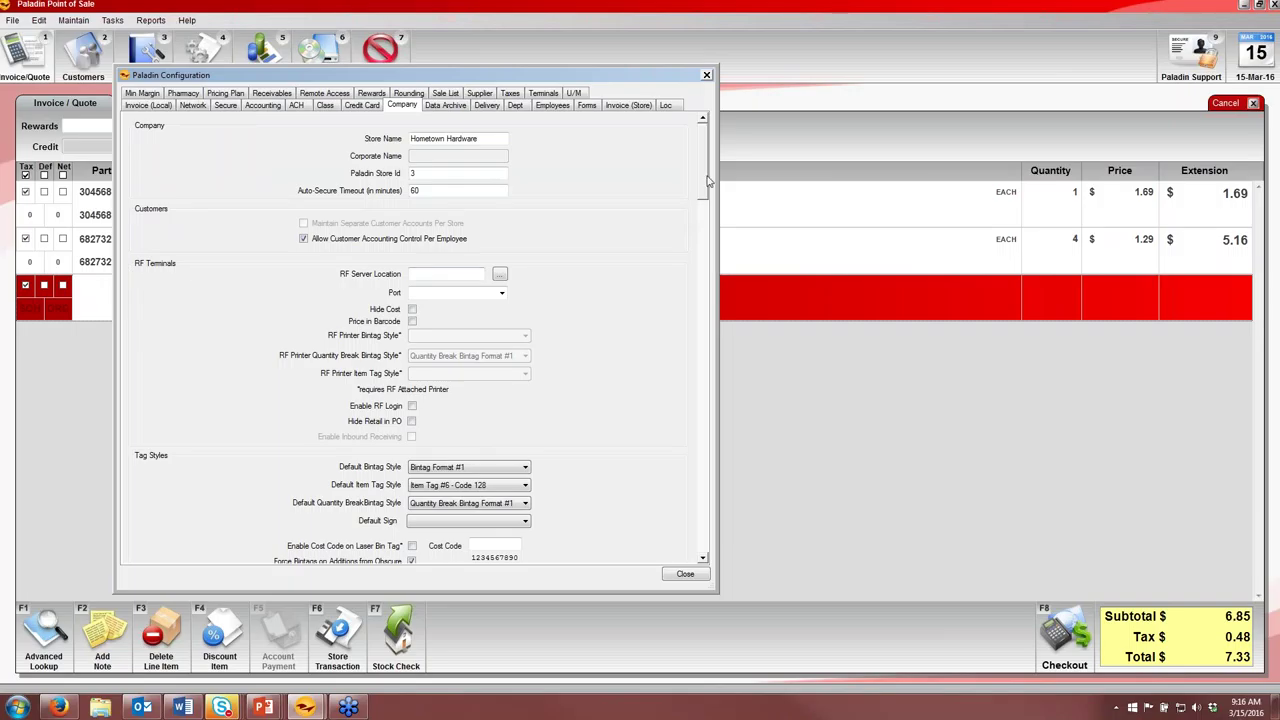
pyautogui.moveTo(708, 180)
pyautogui.mouseDown()
pyautogui.moveTo(690, 373)
pyautogui.moveTo(660, 430)
pyautogui.moveTo(625, 450)
pyautogui.mouseUp()
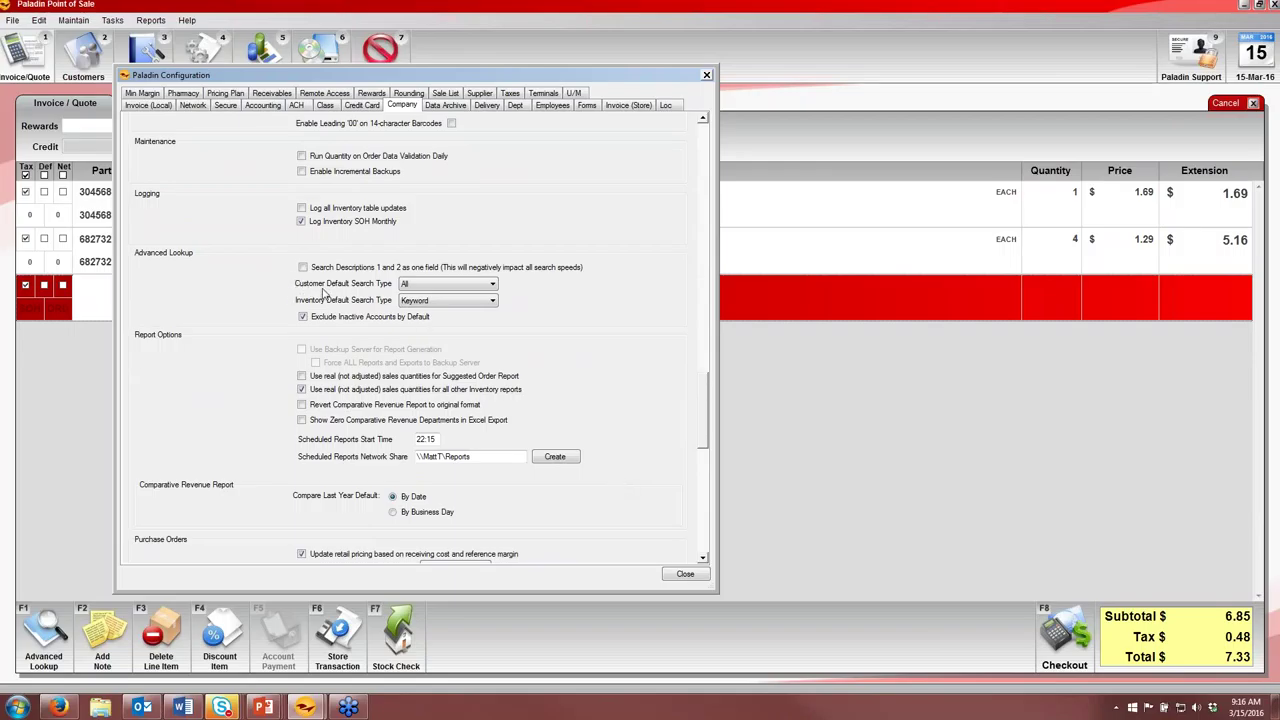
# Try the Advanced Lookup defaults: customer search type Name and back to All, inventory search type Keyword, and searching both descriptions as one field
pyautogui.click(436, 285)
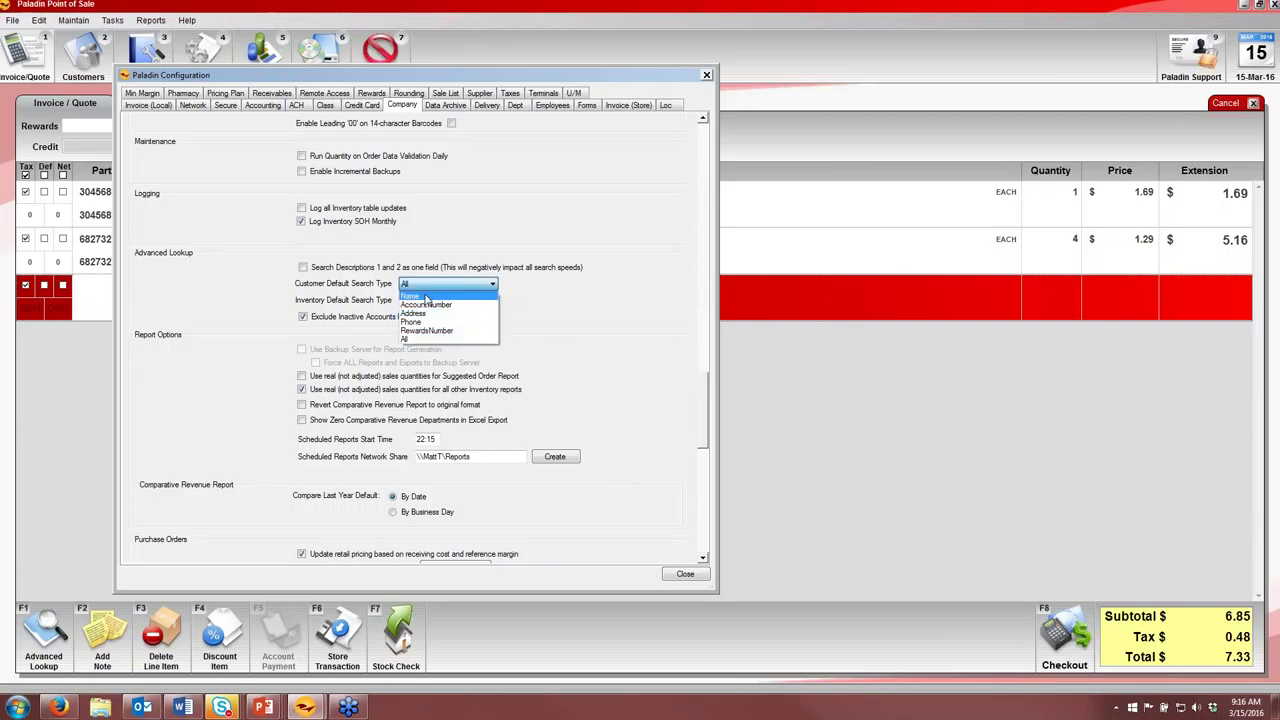
pyautogui.click(427, 298)
pyautogui.click(445, 284)
pyautogui.click(410, 339)
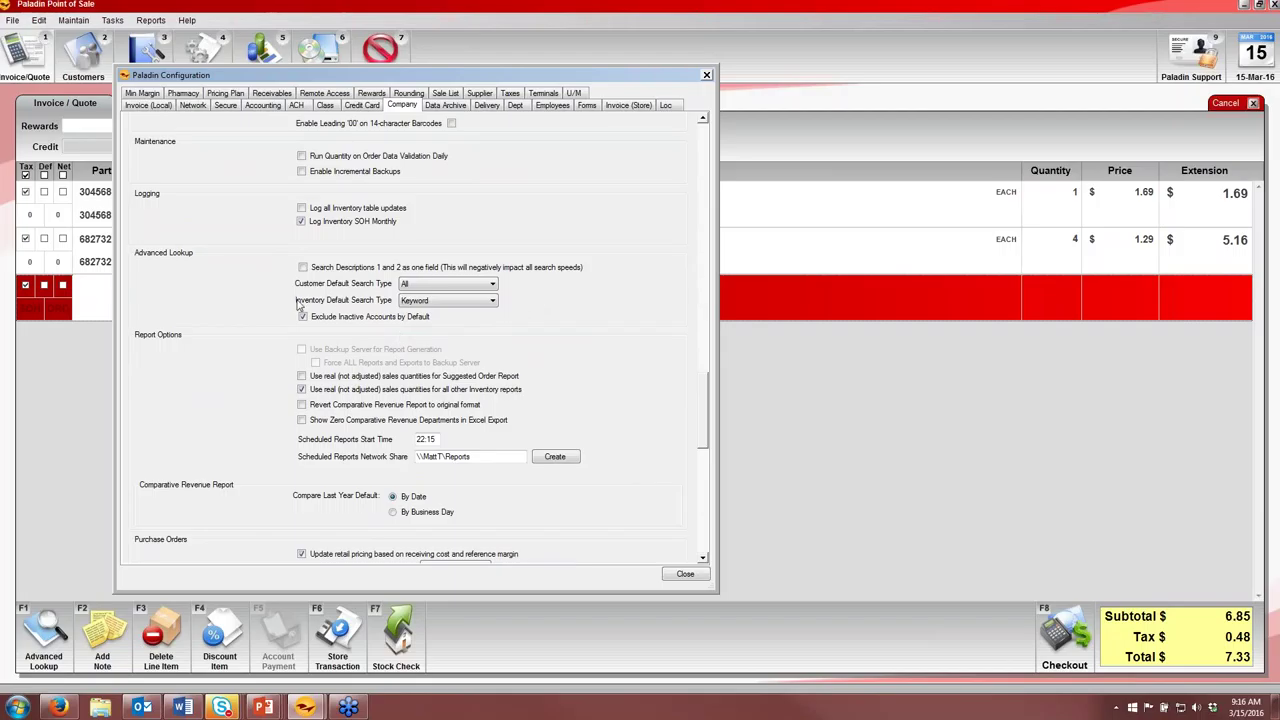
pyautogui.click(405, 301)
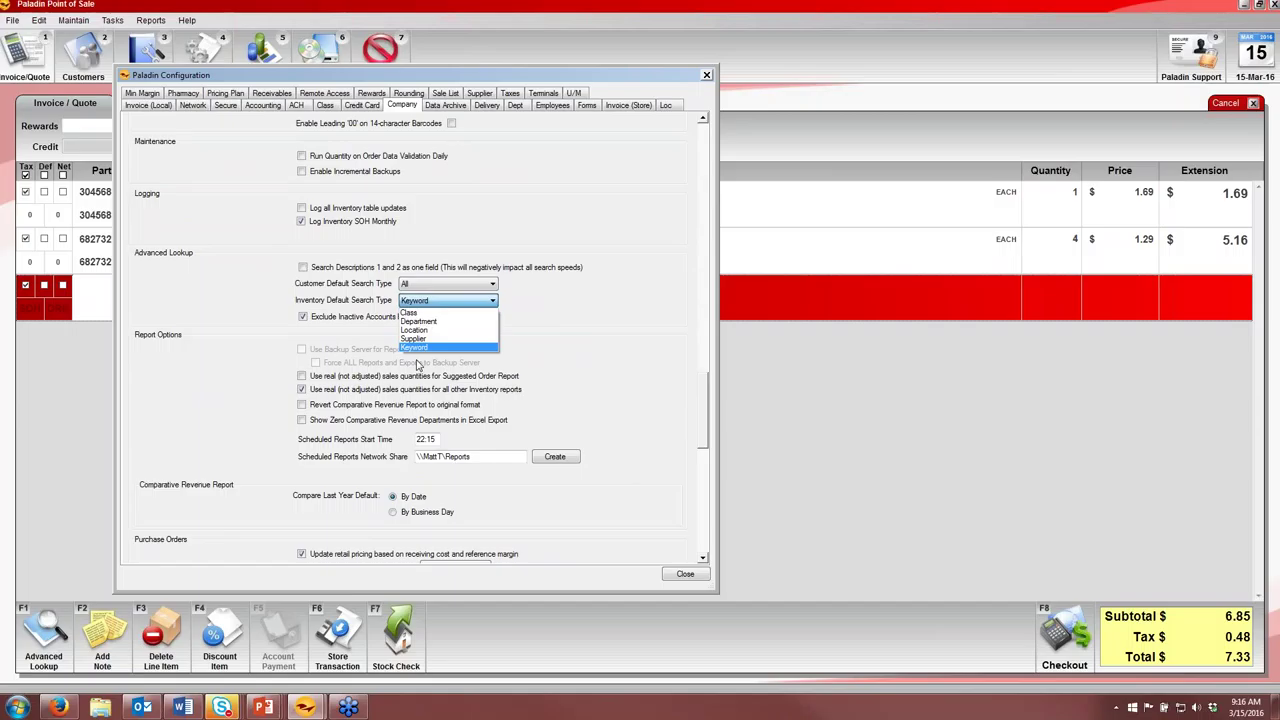
pyautogui.click(421, 348)
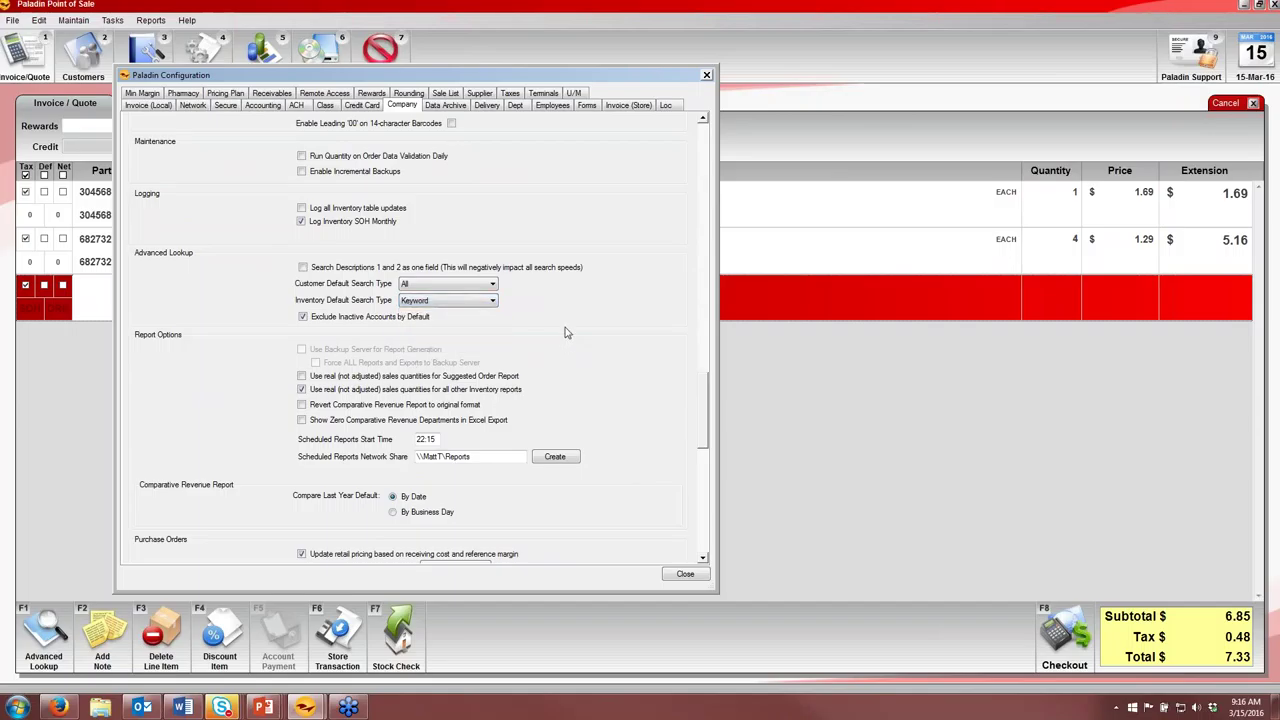
pyautogui.click(303, 268)
pyautogui.click(303, 268)
# Close the Paladin Configuration window and cancel the current invoice
pyautogui.click(706, 77)
pyautogui.click(700, 401)
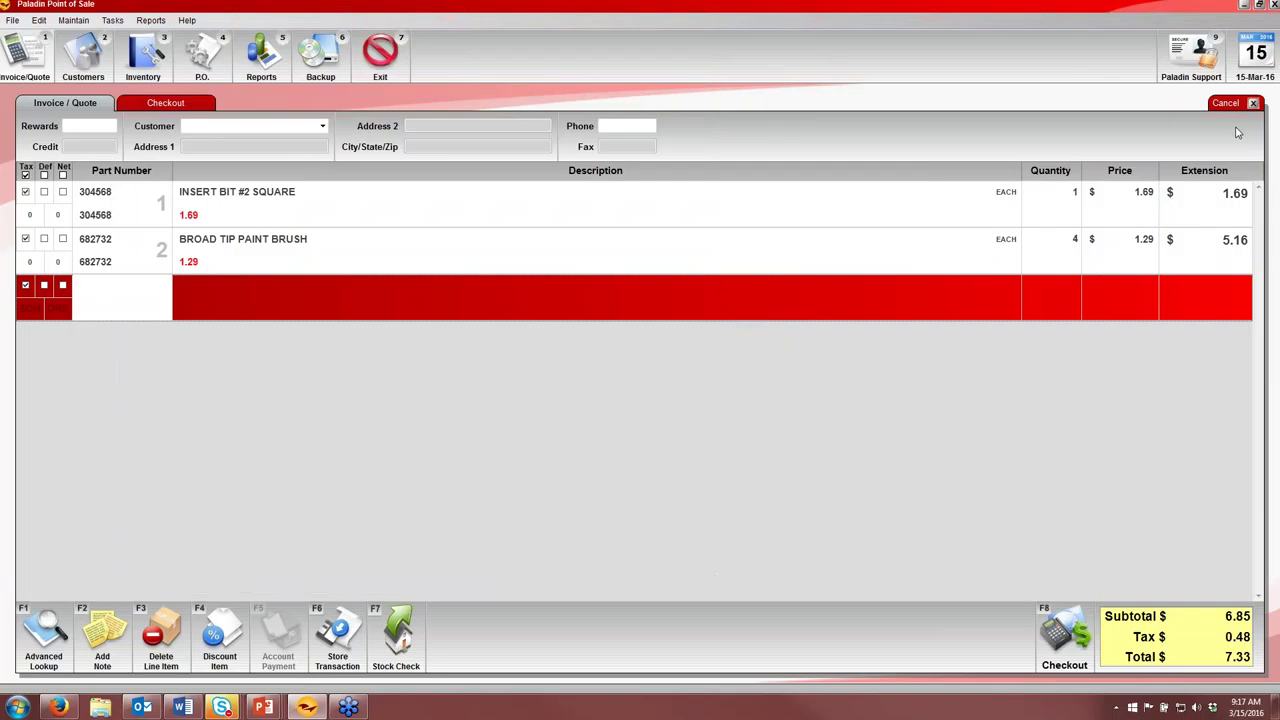
pyautogui.click(1226, 104)
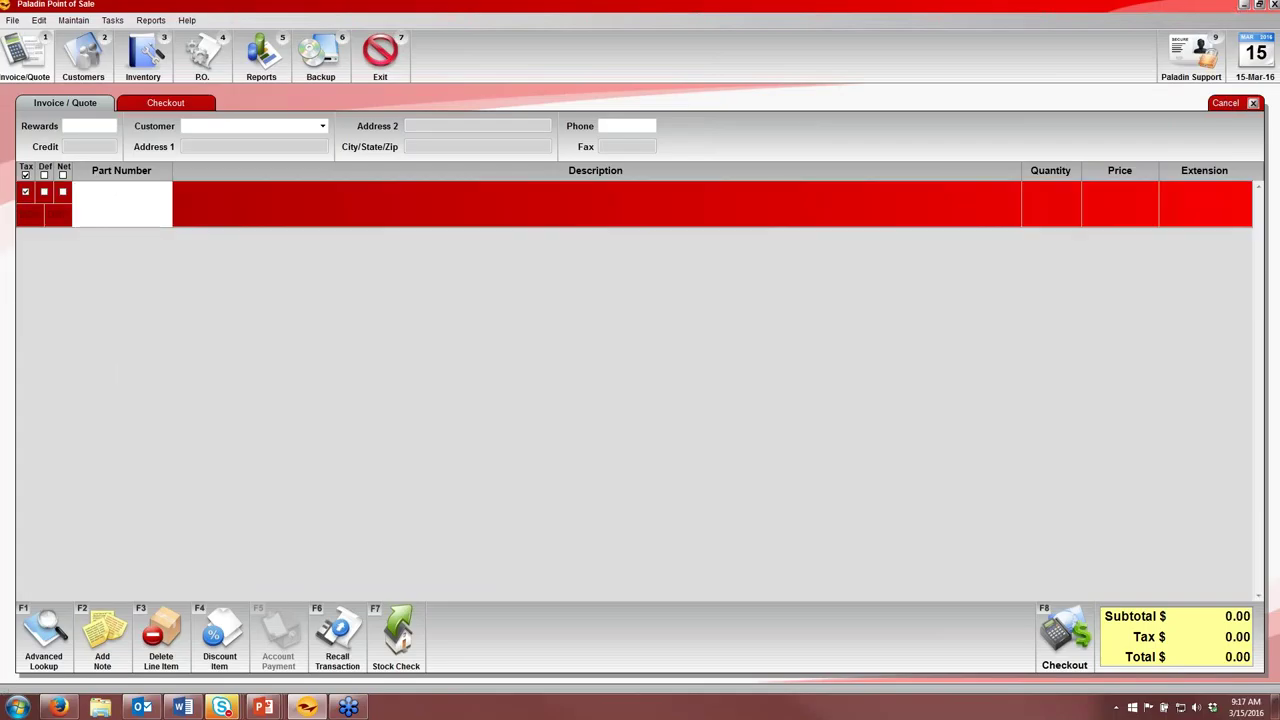